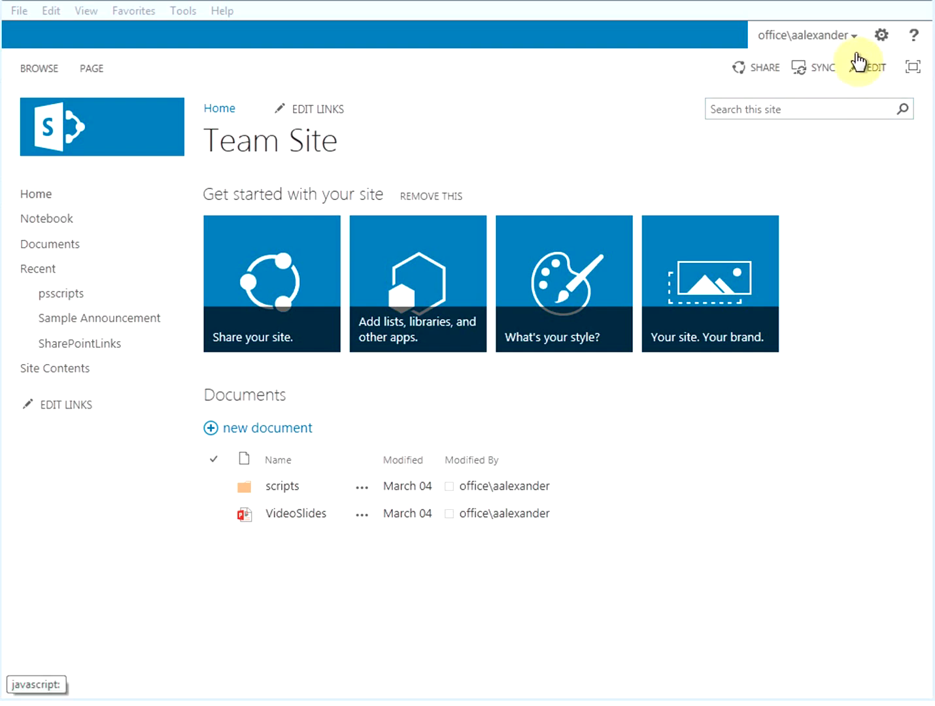
Step: Open the settings (gear) menu on the Team Site home page
click(880, 35)
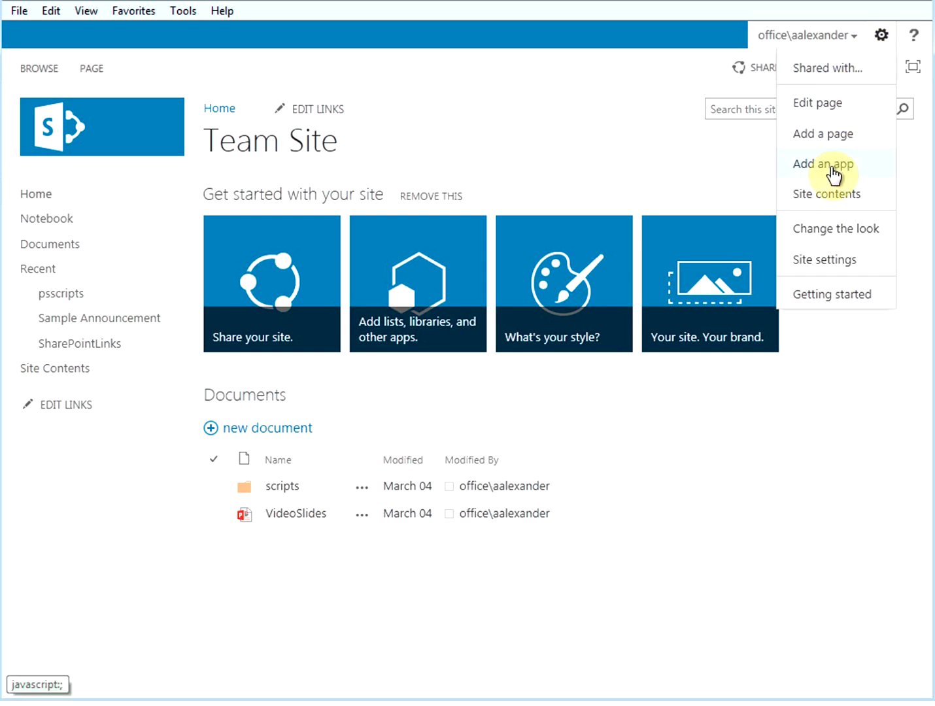
Step: Add a Document Library app named 'Sample Lib' to the site
click(830, 166)
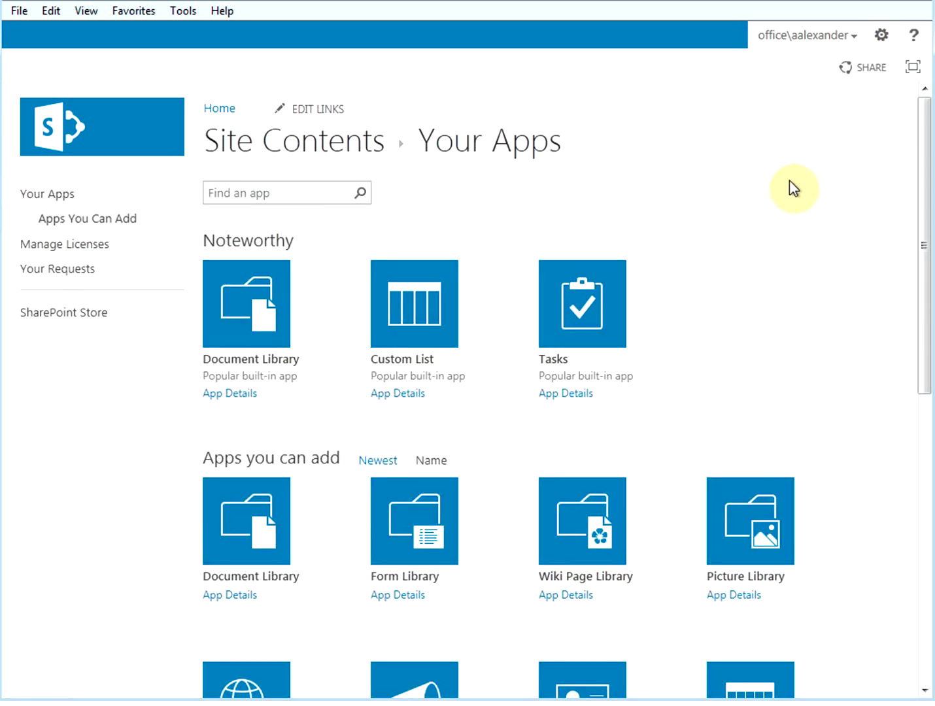
click(272, 300)
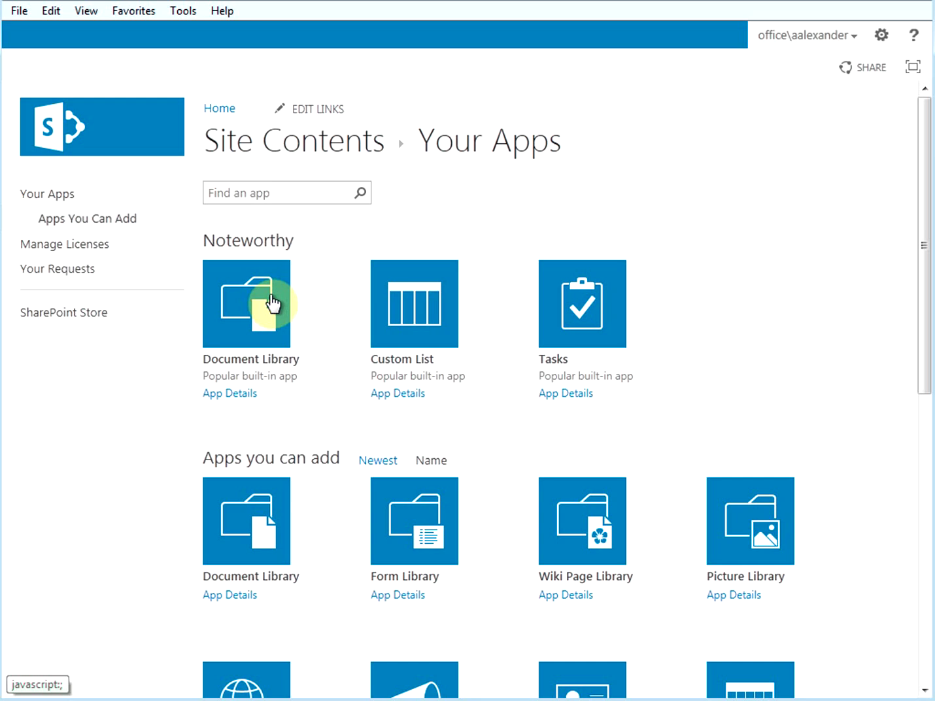
click(270, 293)
click(520, 365)
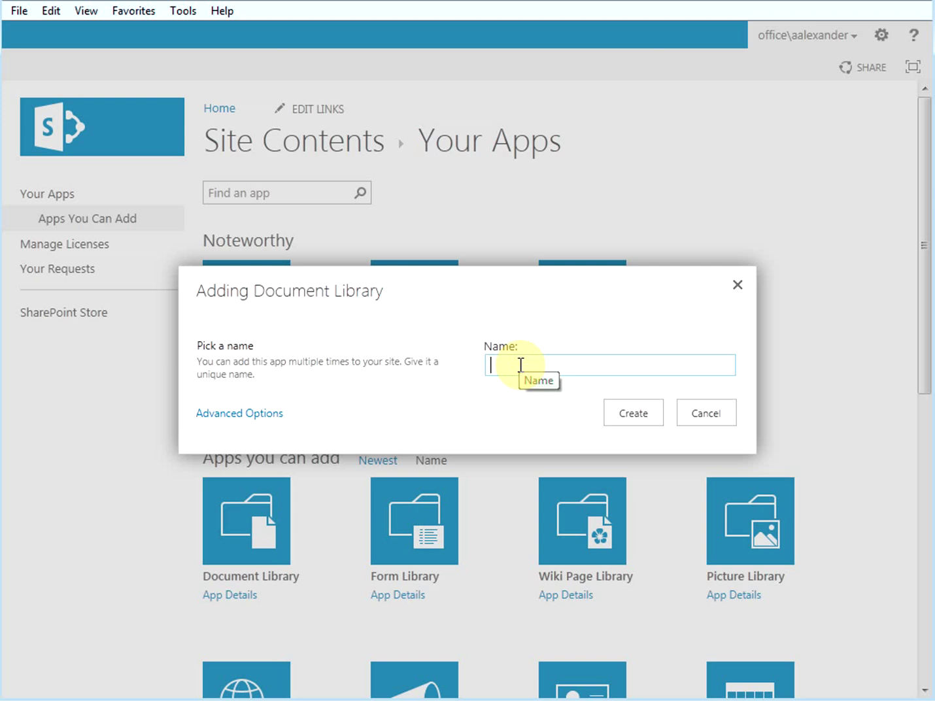
text(Same)
key(BackSpace)
text(ple Lib)
click(624, 407)
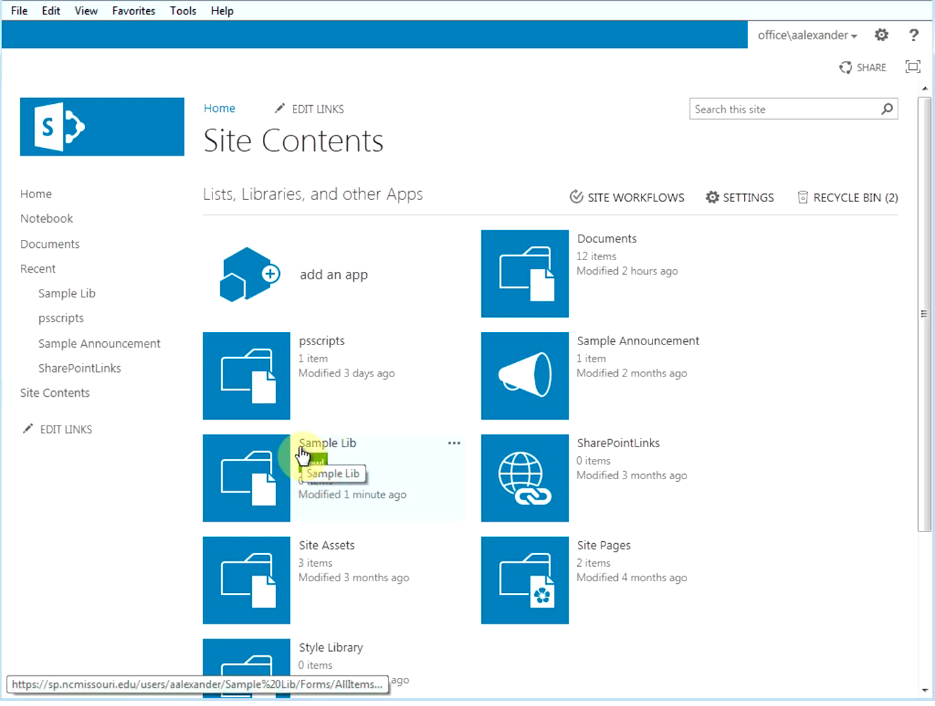
Step: Open Sample Lib and add the Checked Out To and Version columns to its All Documents view
click(300, 447)
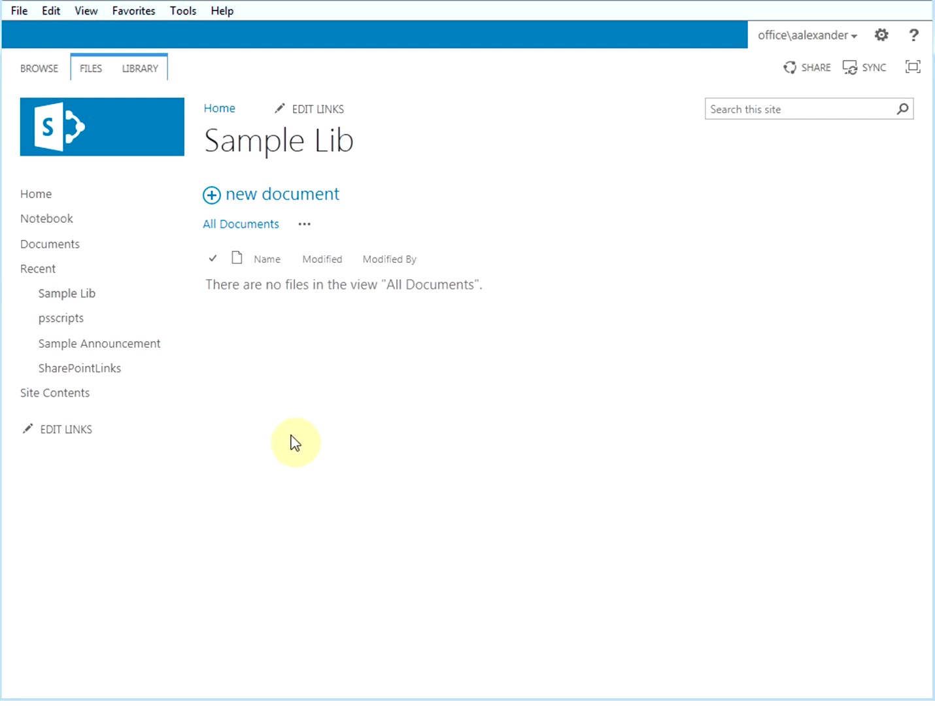
click(142, 72)
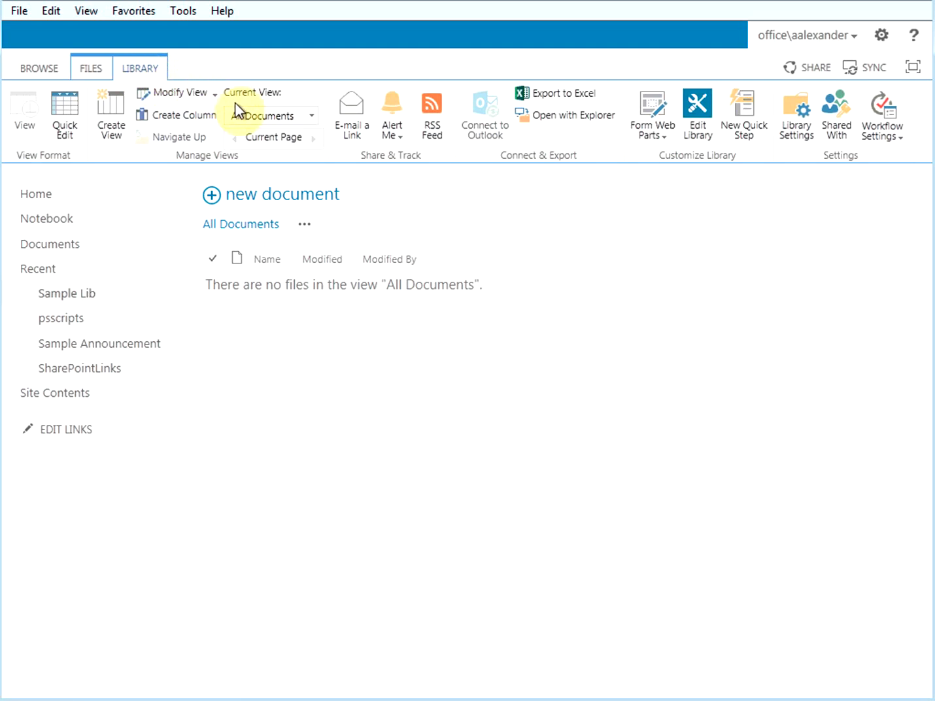
click(193, 93)
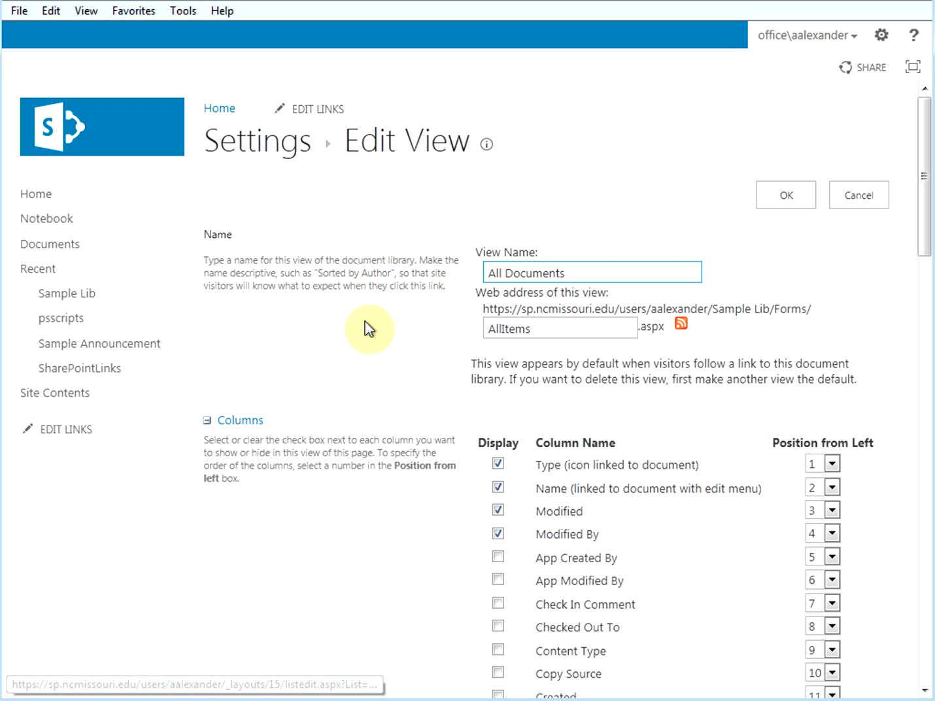
scroll(382, 373, down, 2)
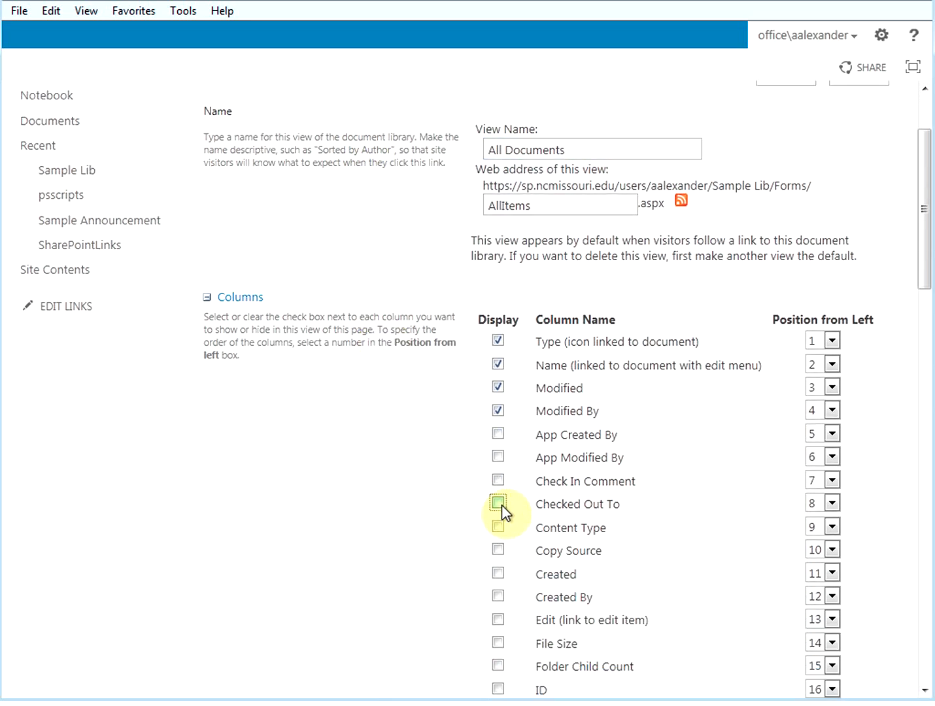
click(499, 503)
scroll(464, 484, down, 4)
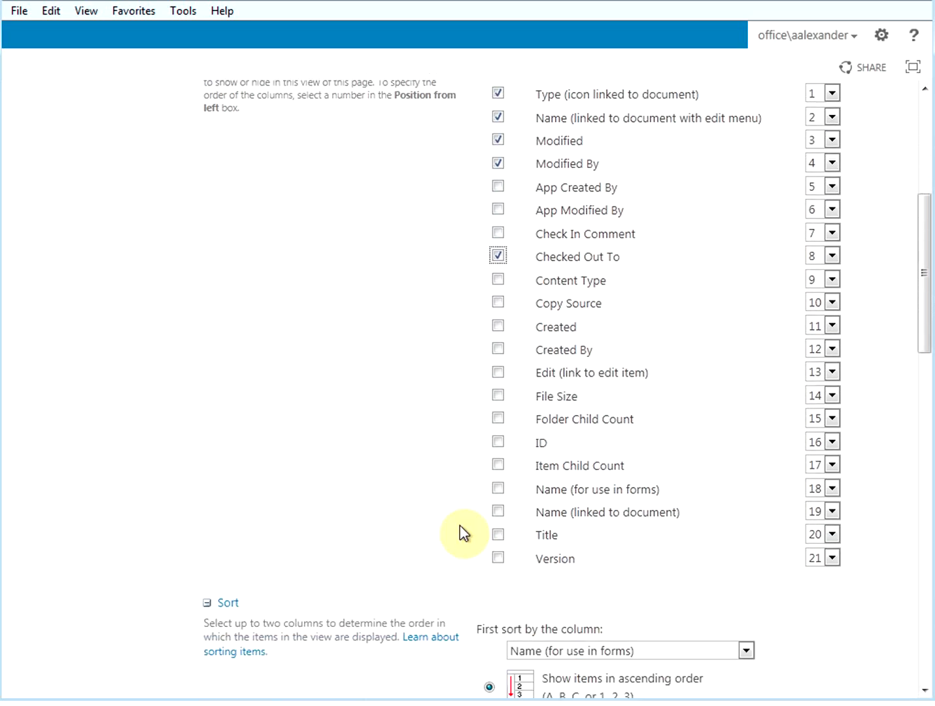
click(496, 561)
scroll(664, 504, up, 2)
scroll(664, 504, up, 3)
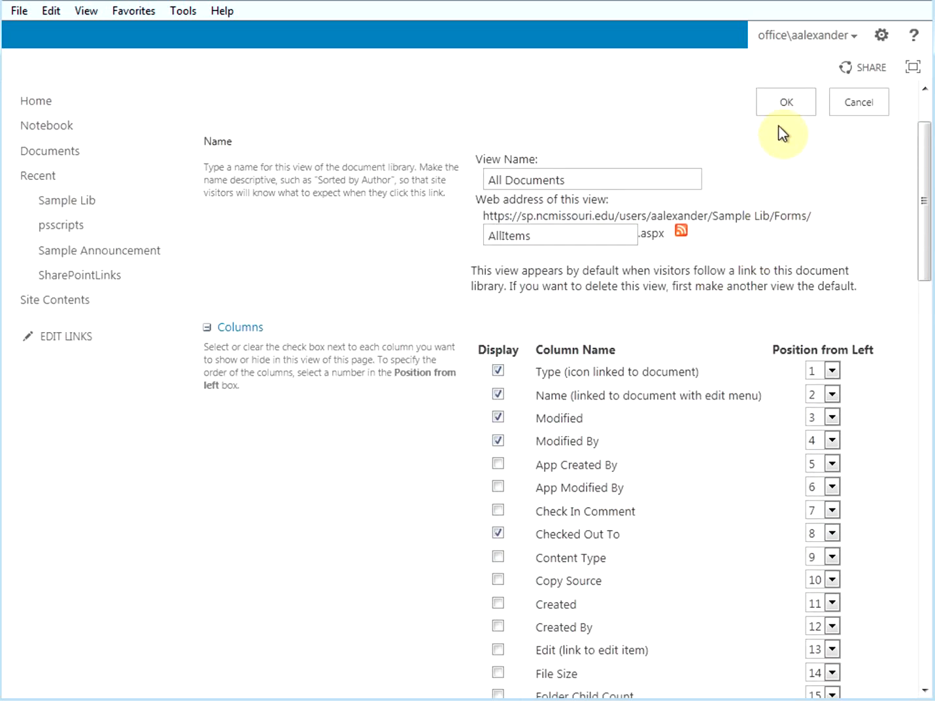
click(786, 104)
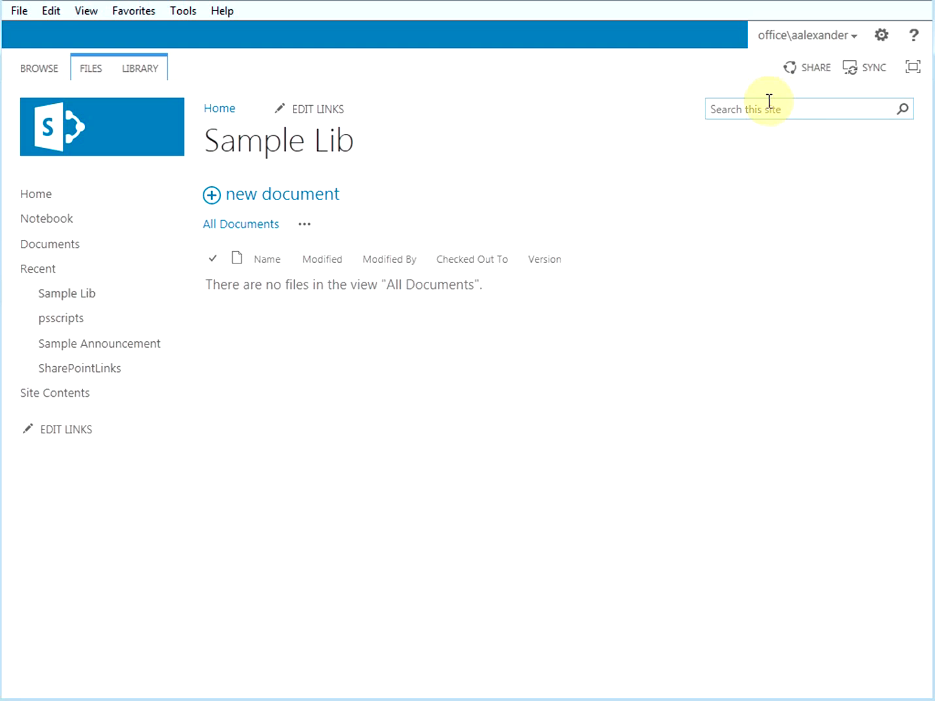
Step: Go to Sample Lib's Library Settings and open its Versioning settings page
click(142, 70)
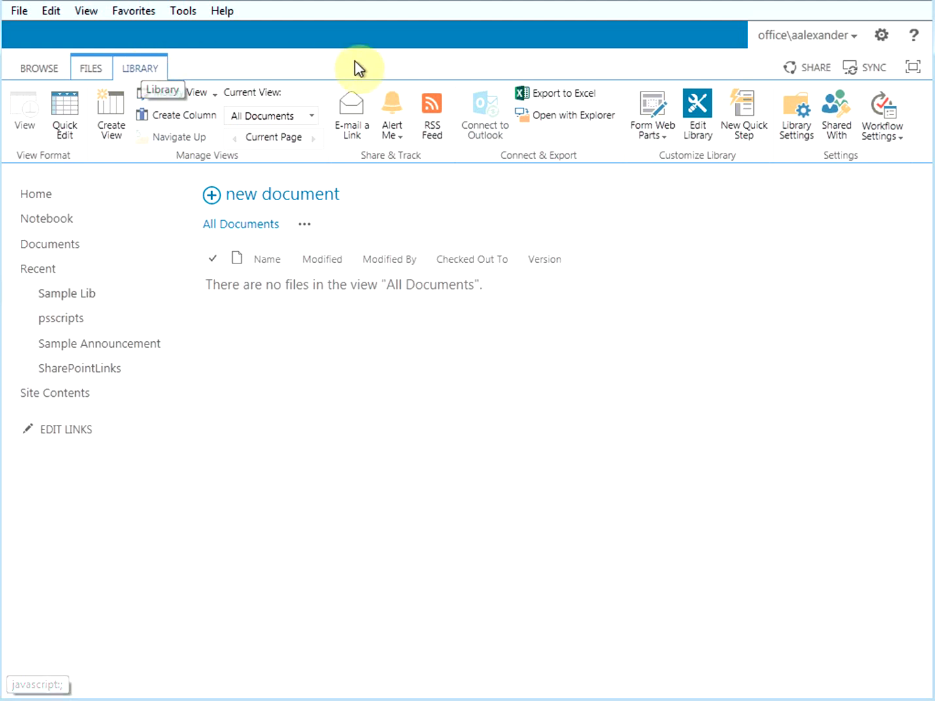
click(786, 116)
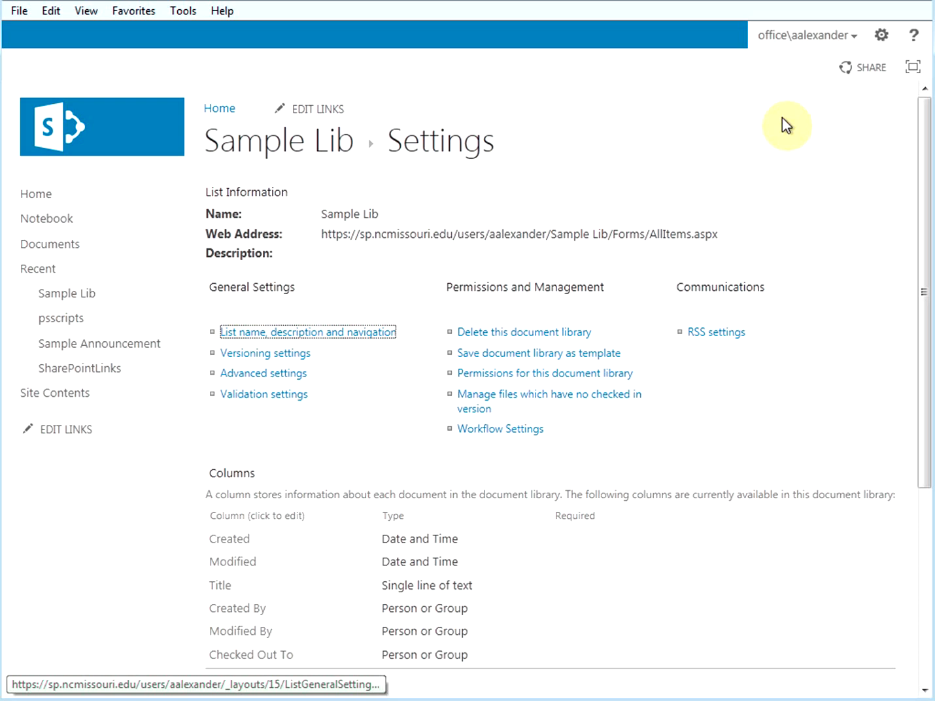
click(264, 356)
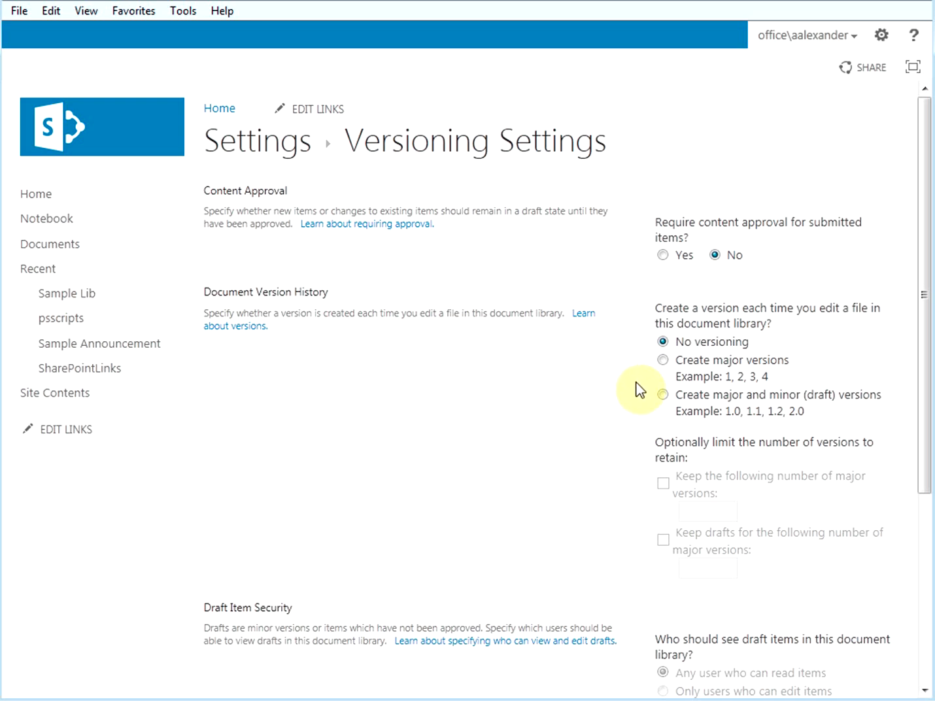
Step: Enable major versions for Sample Lib, keeping only 3 major versions, and save
click(667, 364)
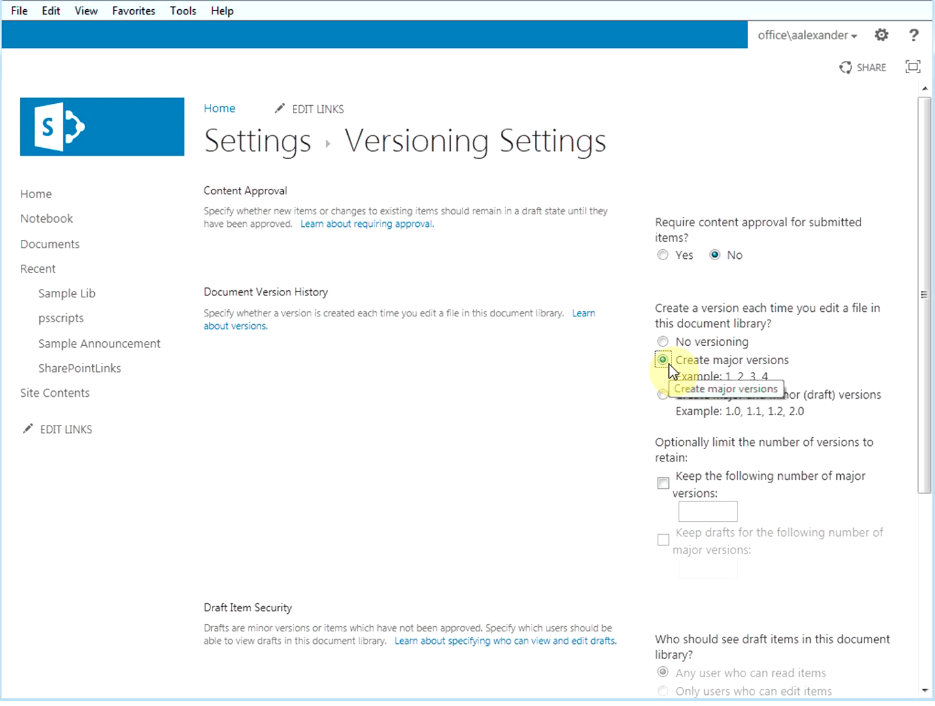
click(666, 485)
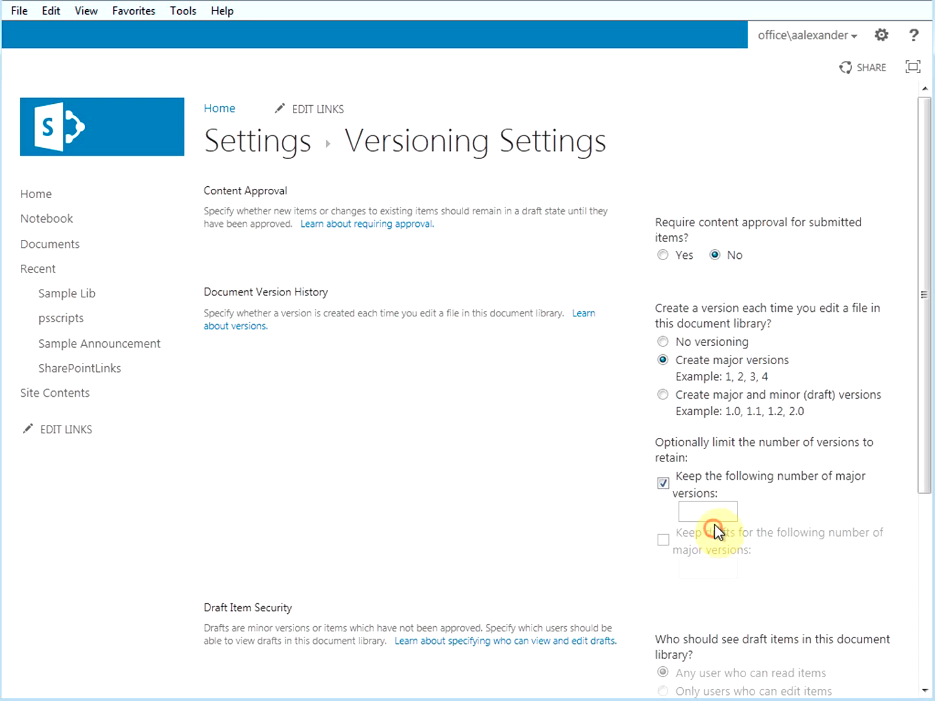
click(718, 514)
text(3)
scroll(600, 520, down, 1)
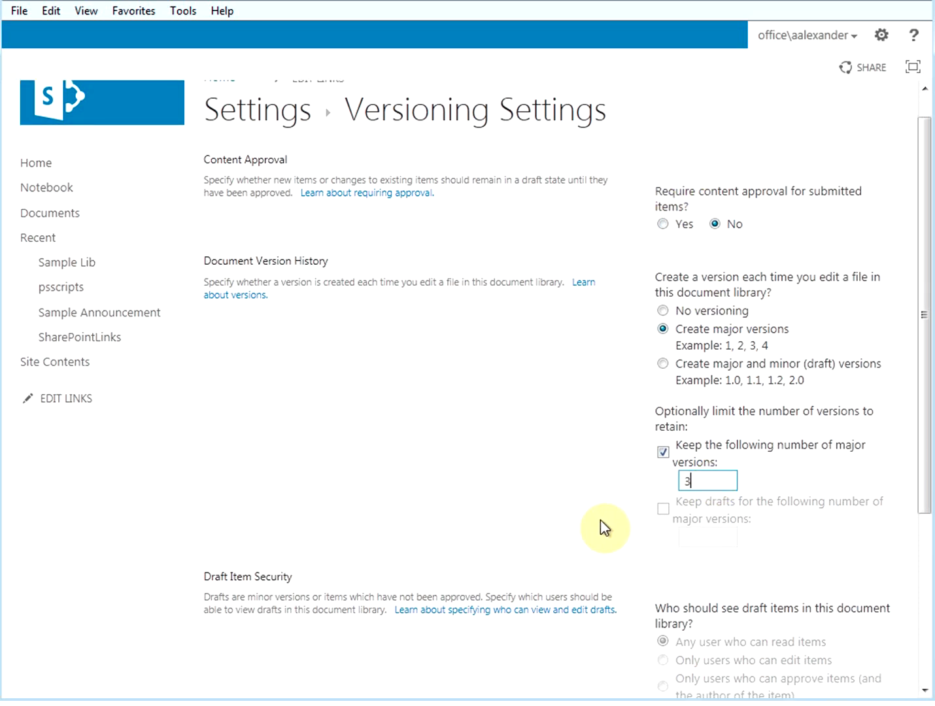
scroll(620, 489, down, 5)
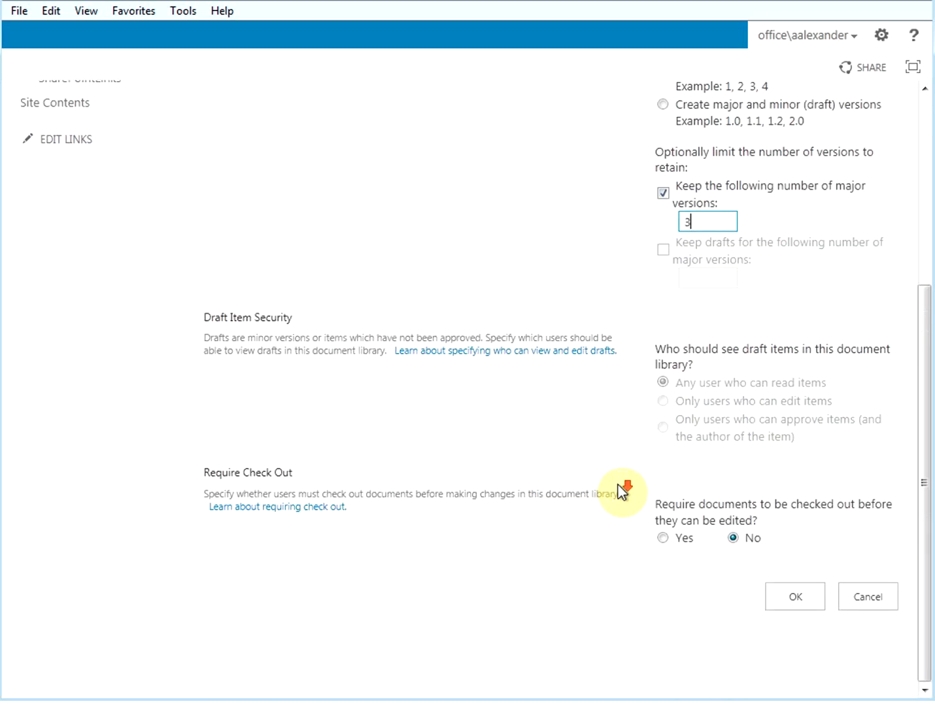
click(809, 607)
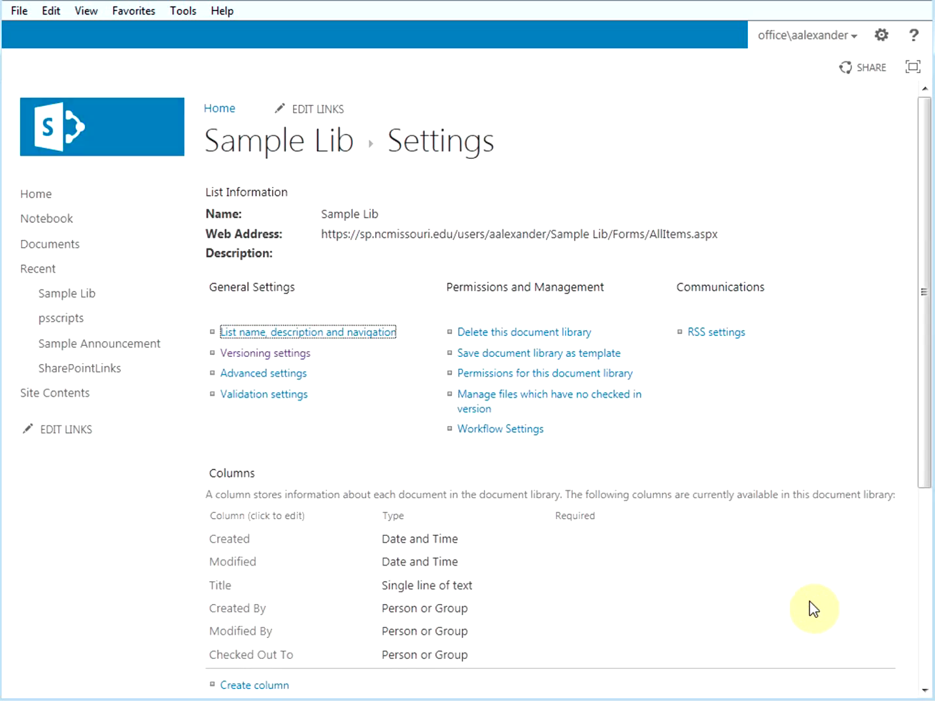
Step: Return to Sample Lib and upload Sample Doc.docx from the computer
click(80, 295)
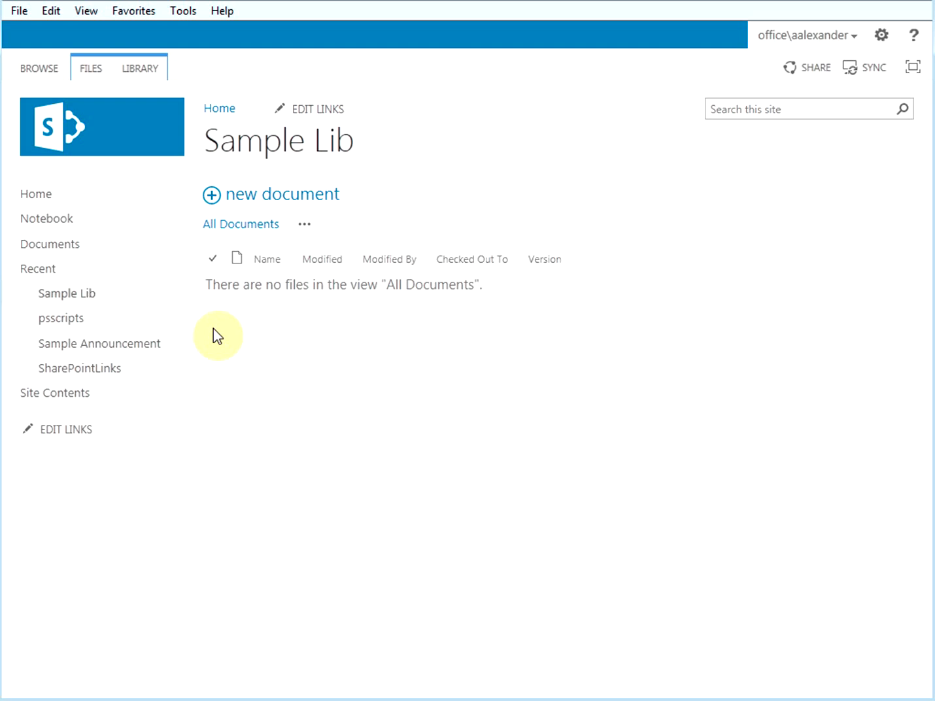
click(92, 70)
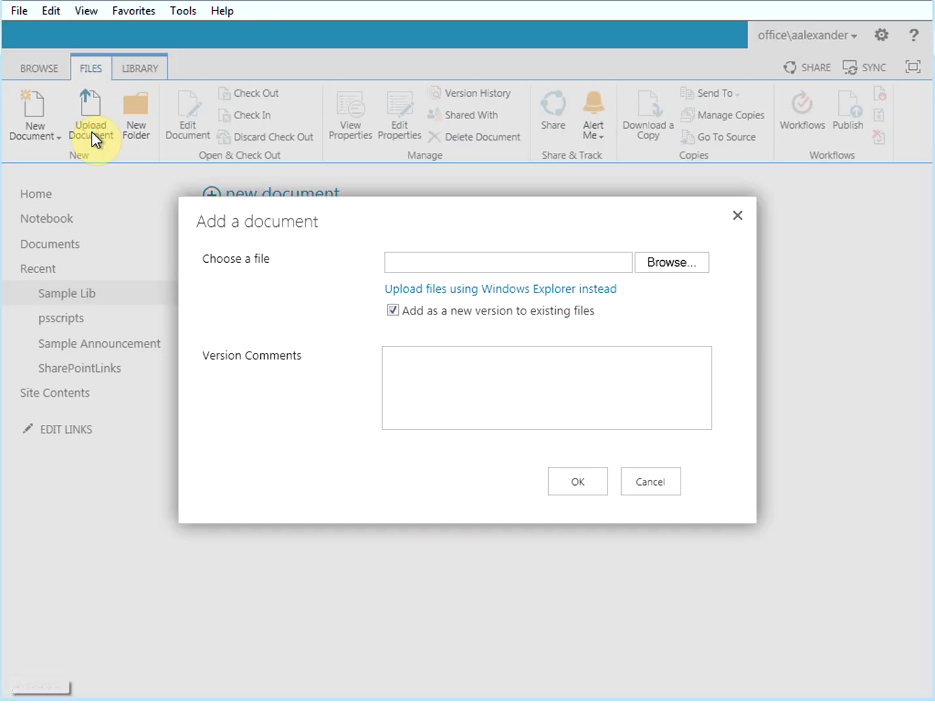
click(92, 132)
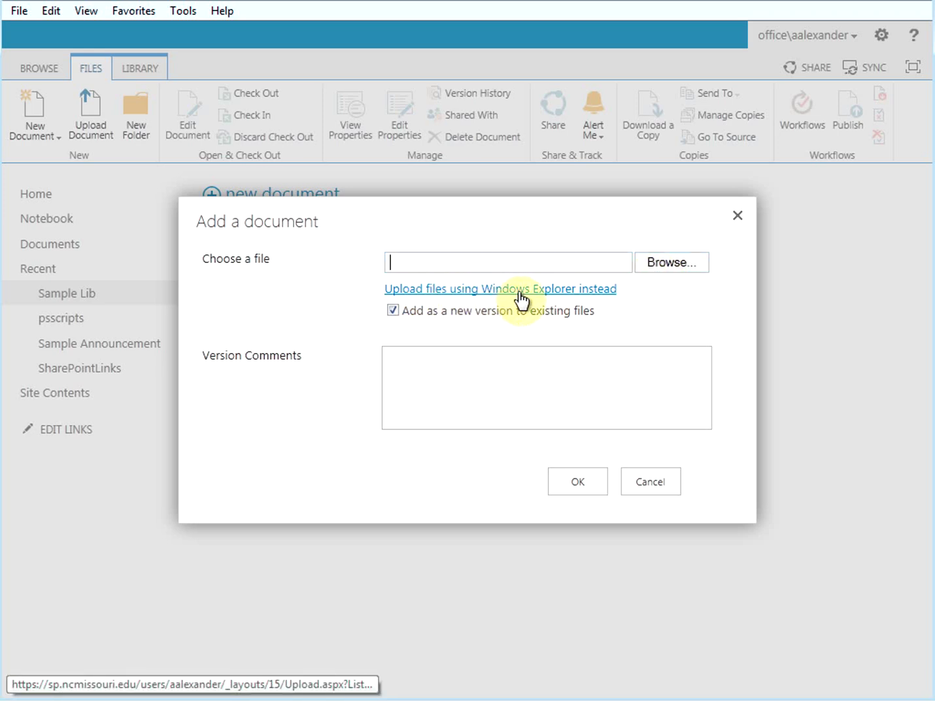
click(674, 263)
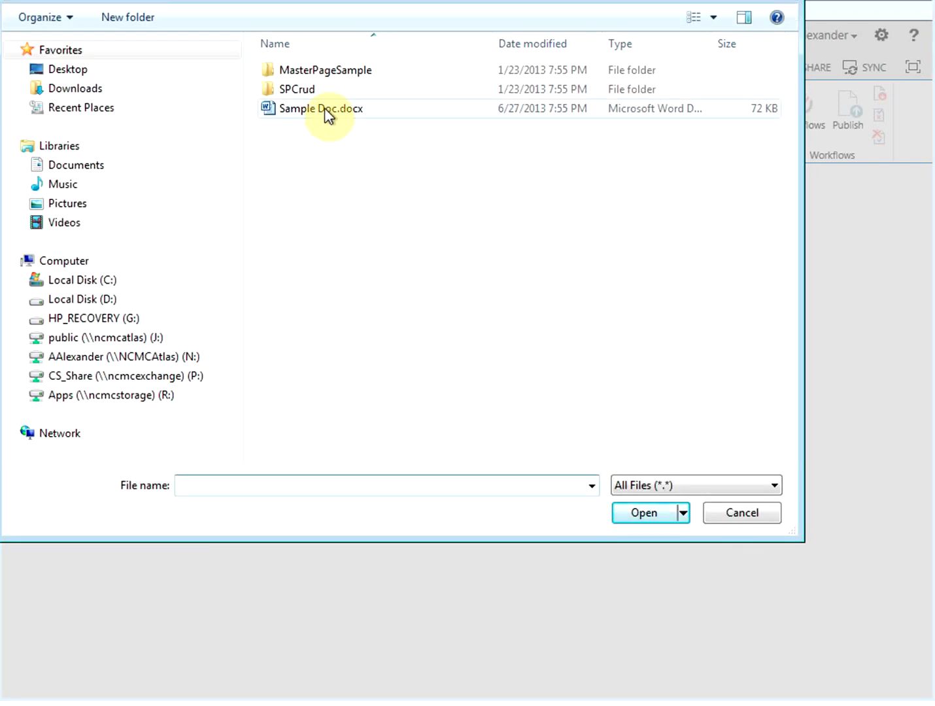
click(327, 114)
click(619, 515)
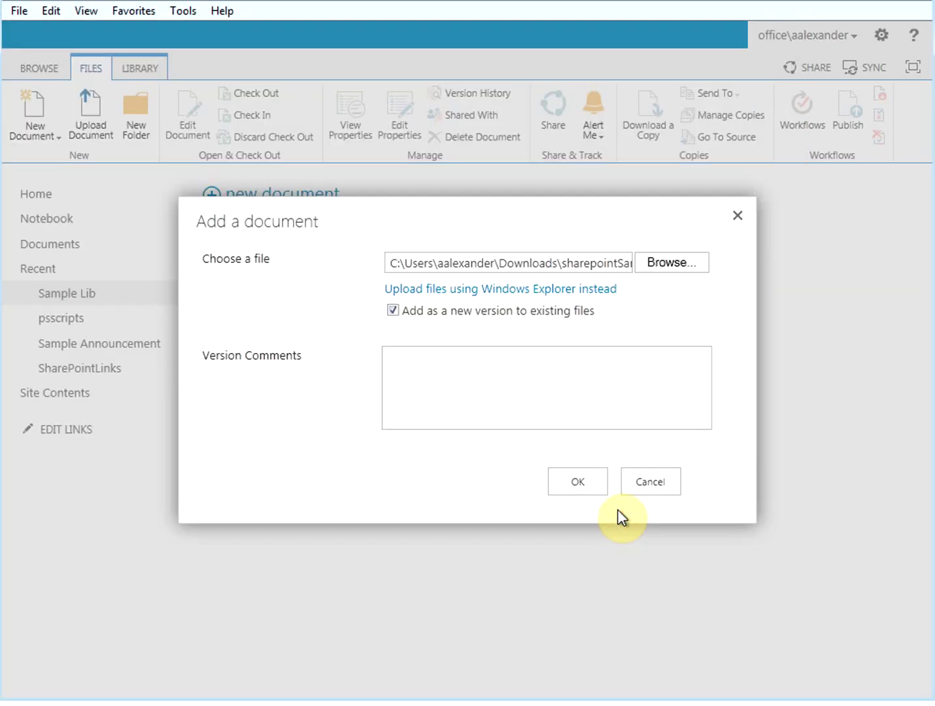
click(583, 478)
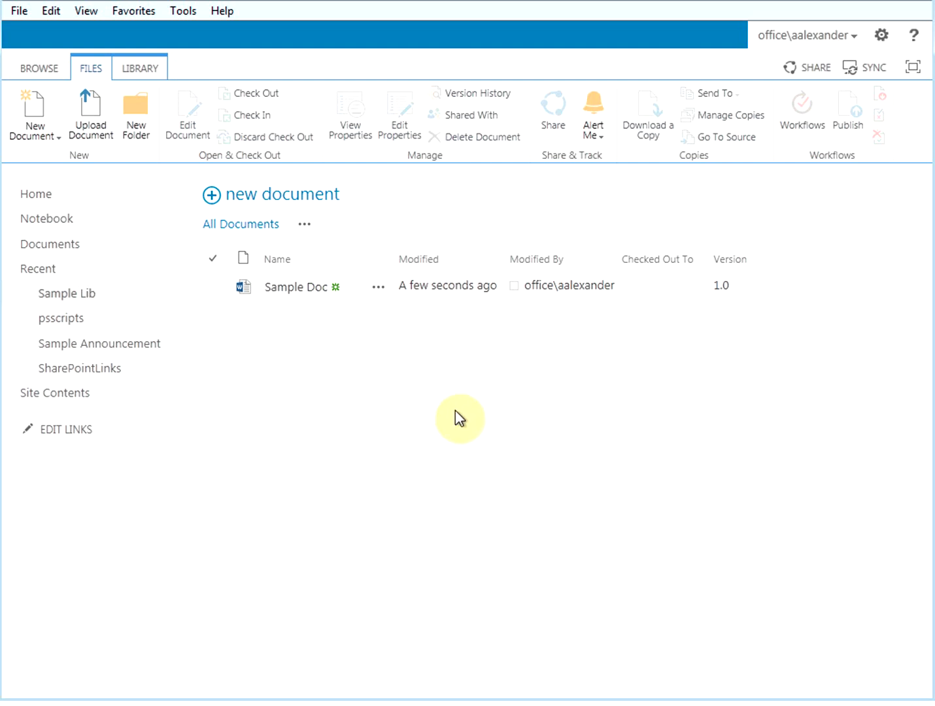
Step: Check out Sample Doc from the Files ribbon and confirm
click(338, 299)
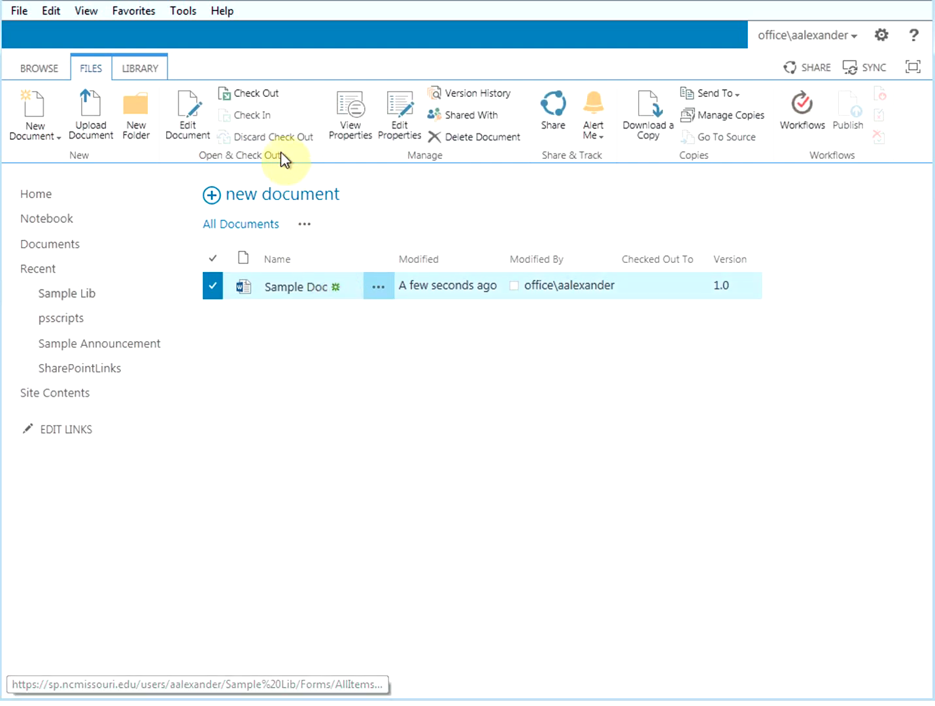
click(264, 97)
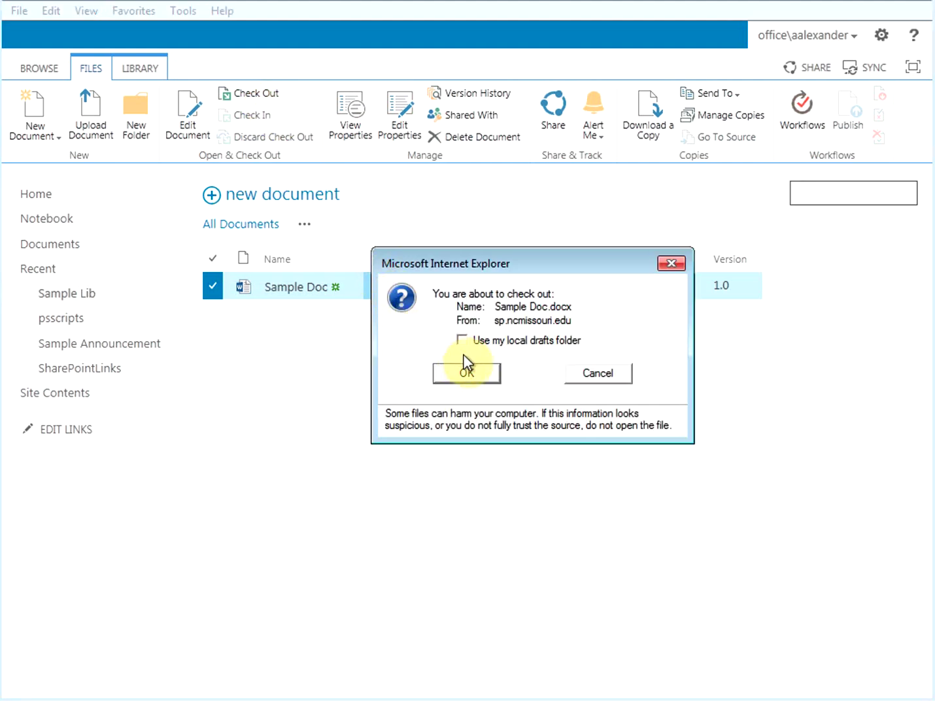
click(490, 377)
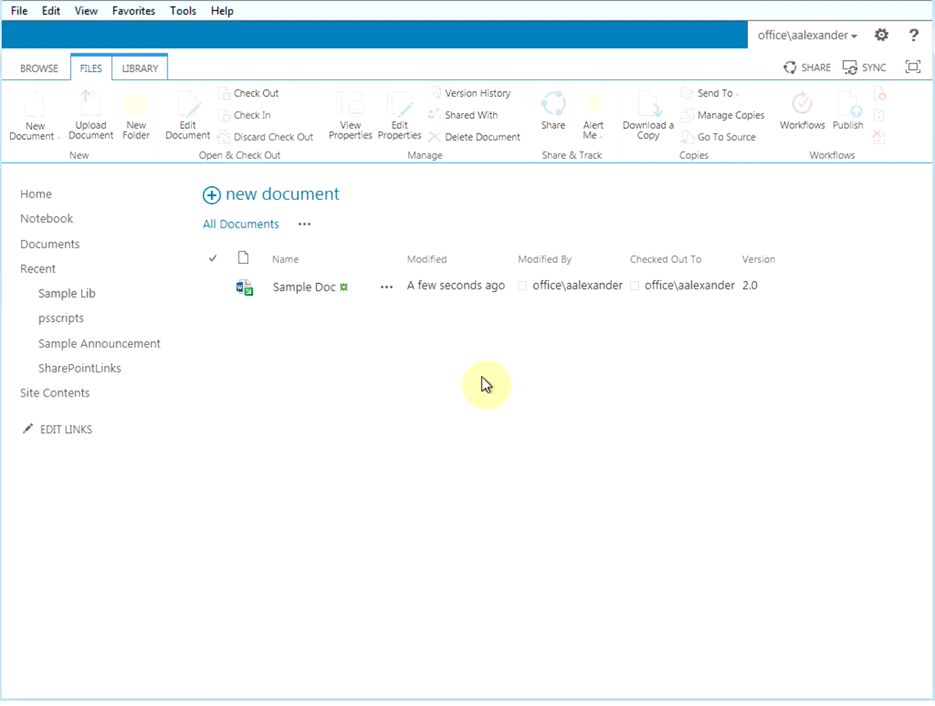
Step: Open Sample Doc and switch it to editing in Word Web App
click(309, 285)
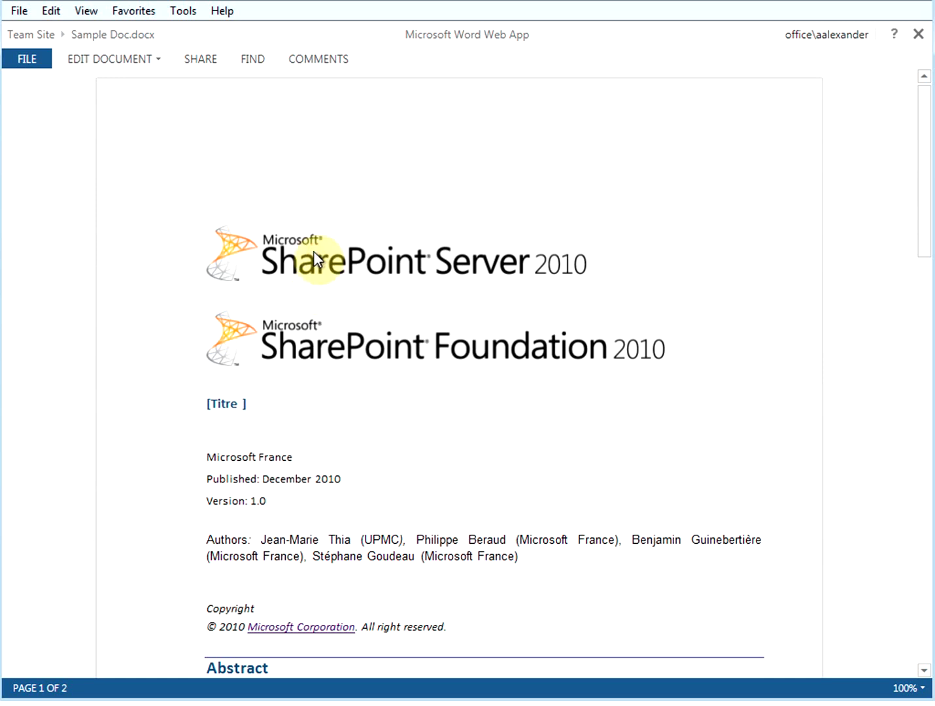
triple_click(307, 543)
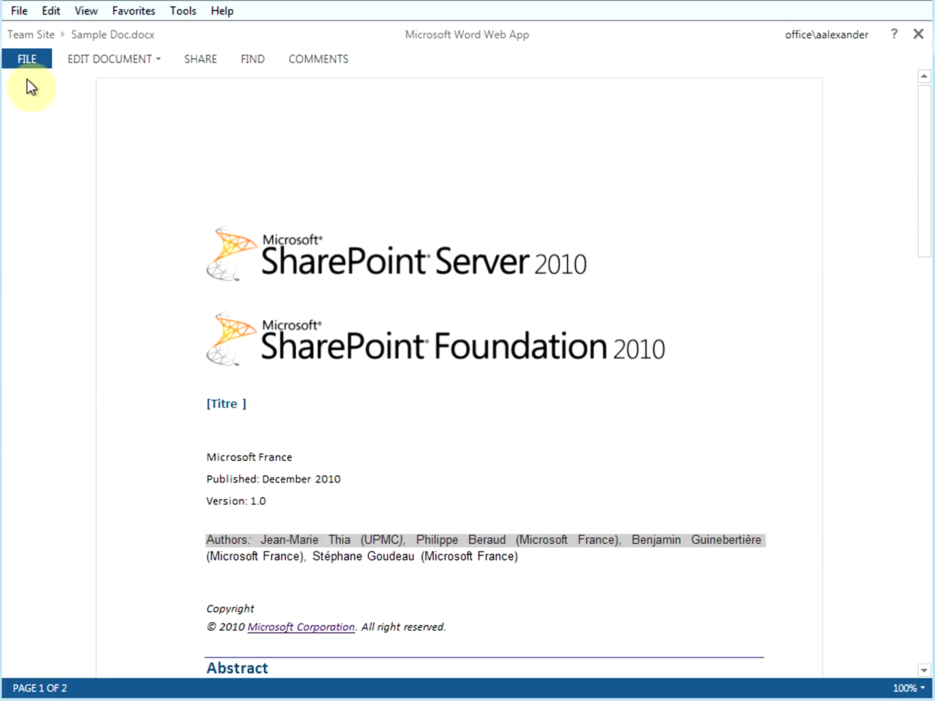
click(29, 59)
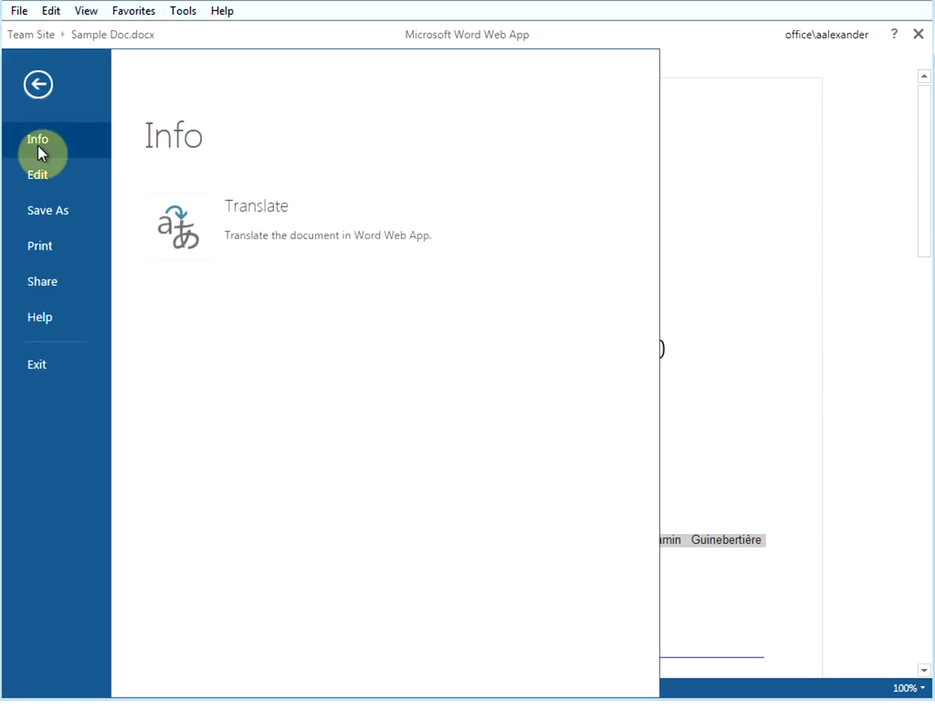
click(36, 183)
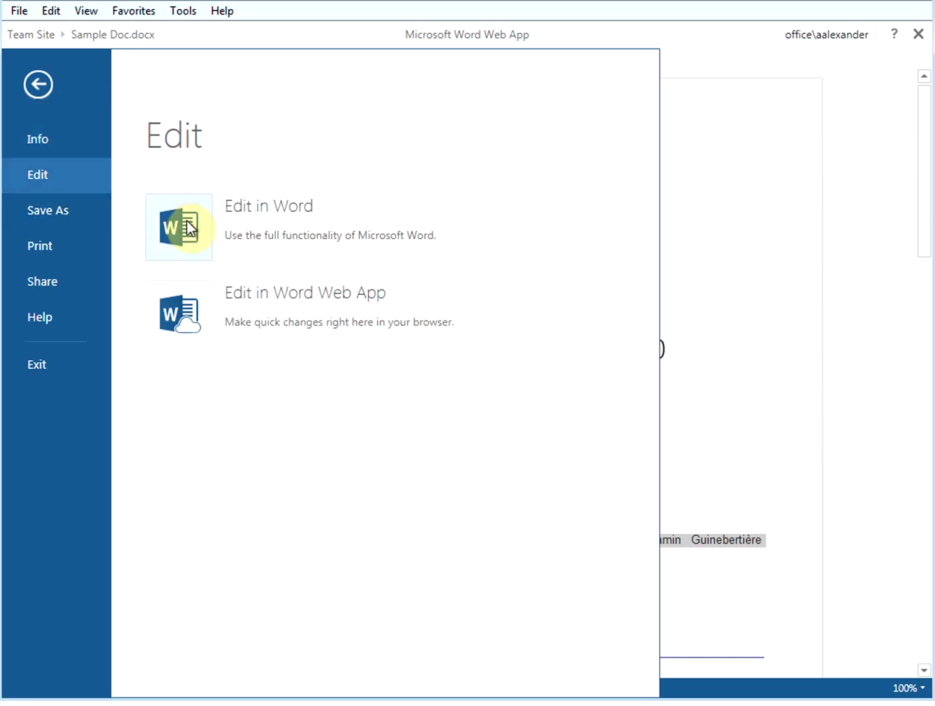
click(283, 306)
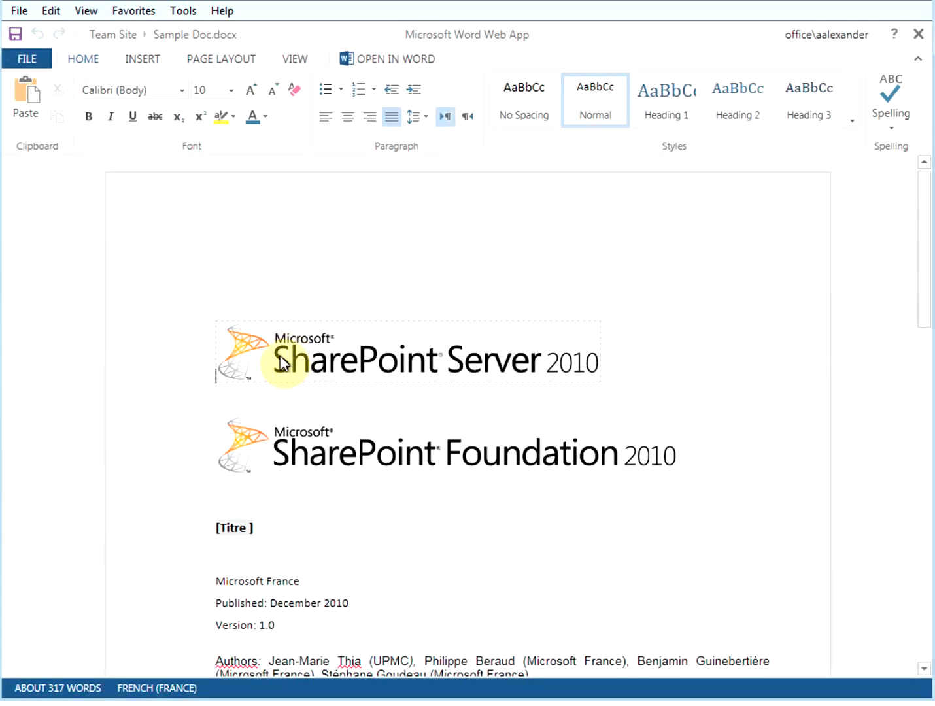
Step: Delete both SharePoint logo images, type 'Need to logos' in their place, and save
click(281, 359)
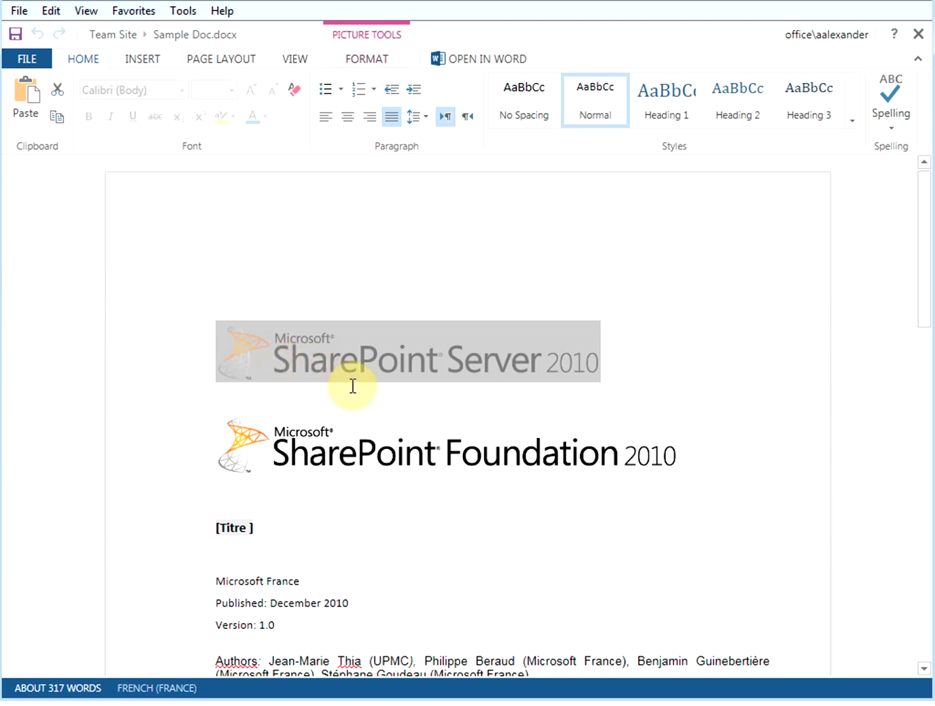
click(404, 445)
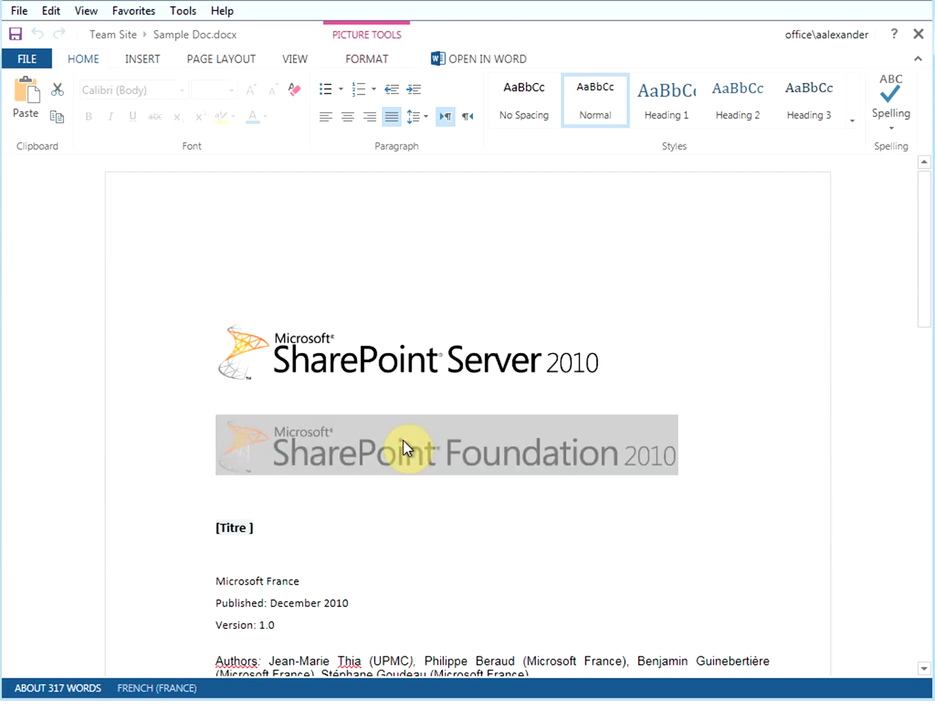
key(Delete)
click(427, 363)
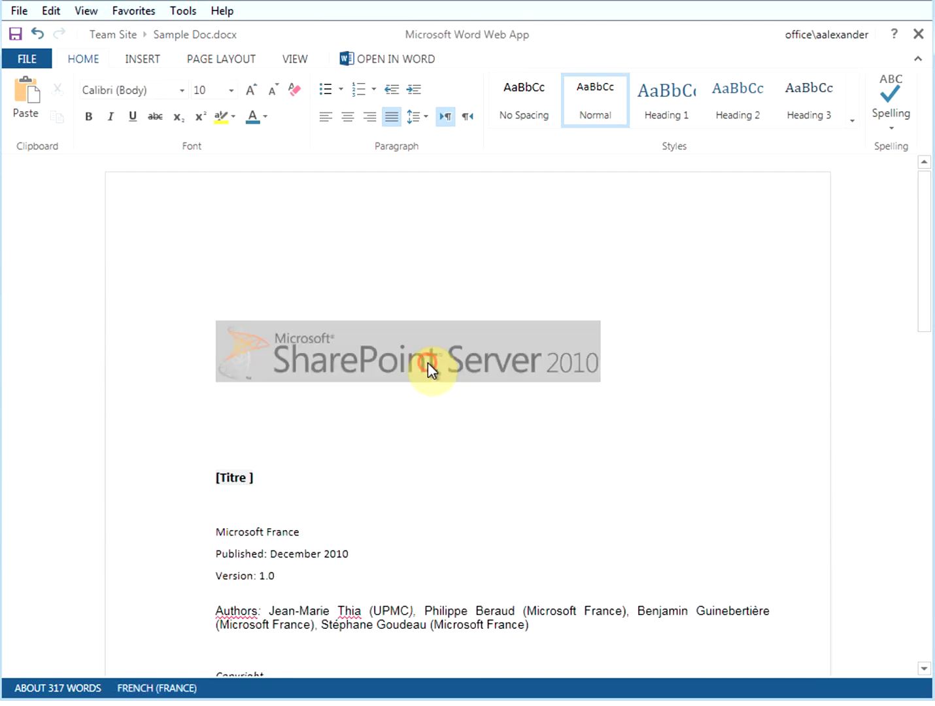
key(Delete)
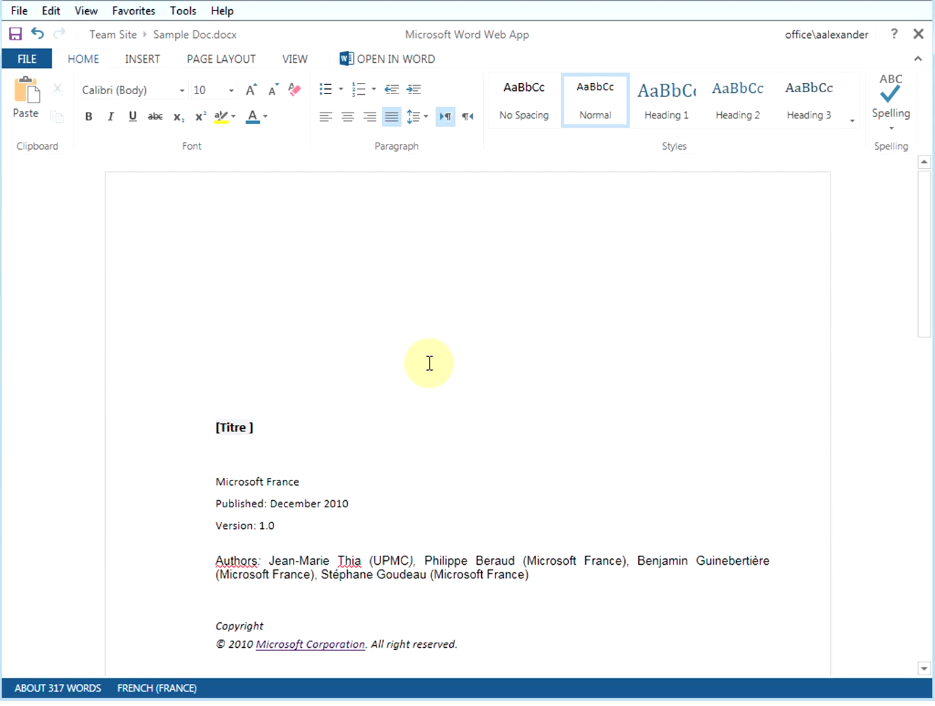
text(Need to logos)
click(12, 34)
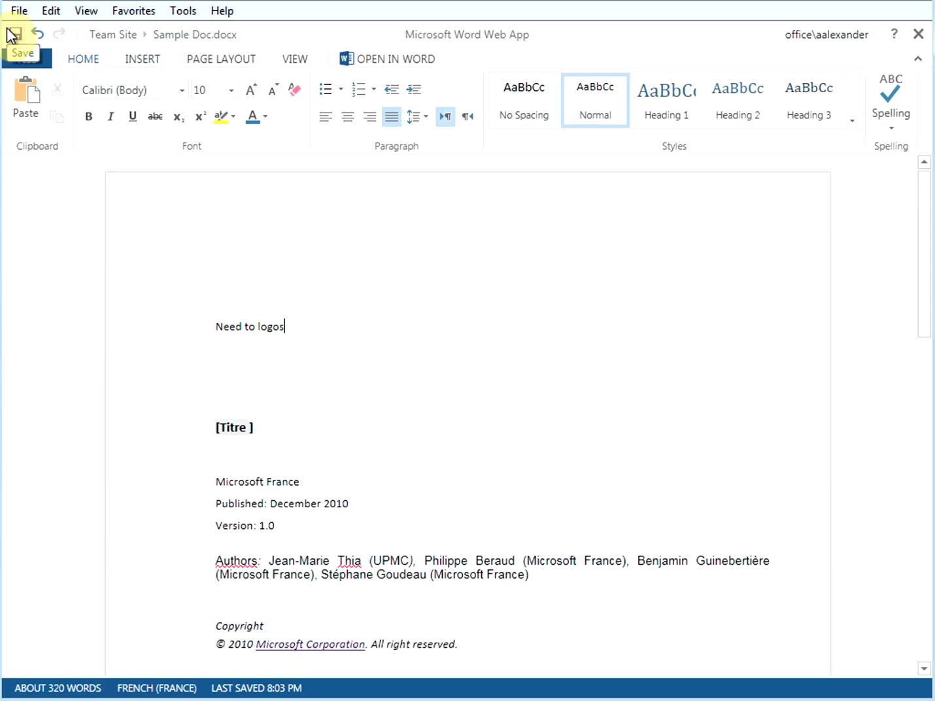
Step: Close Word Web App and check Sample Doc in with the comment 'Removed logos'
click(920, 36)
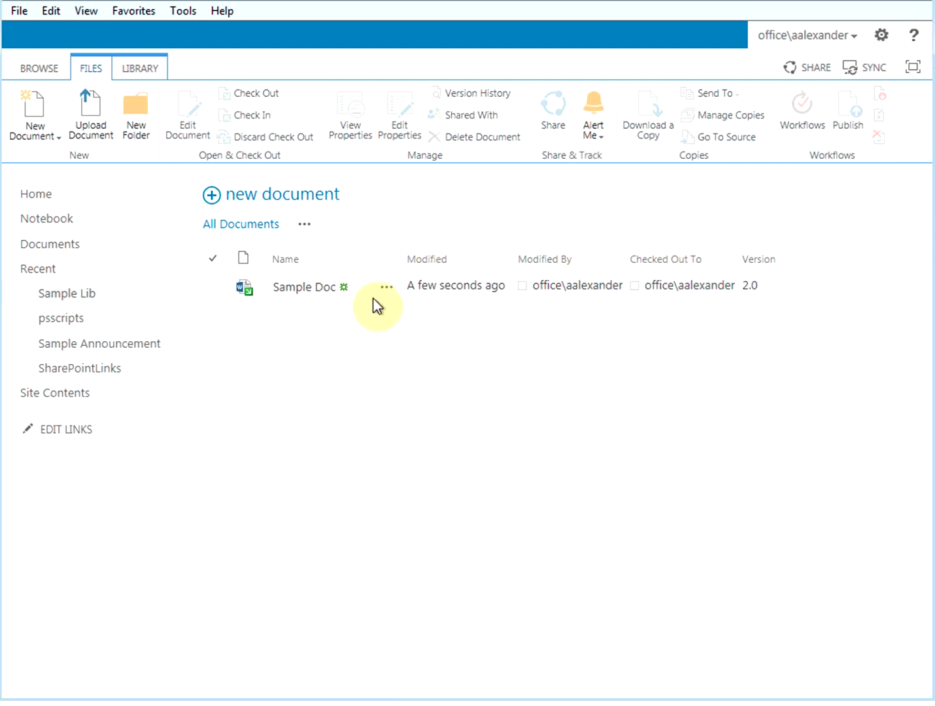
click(357, 291)
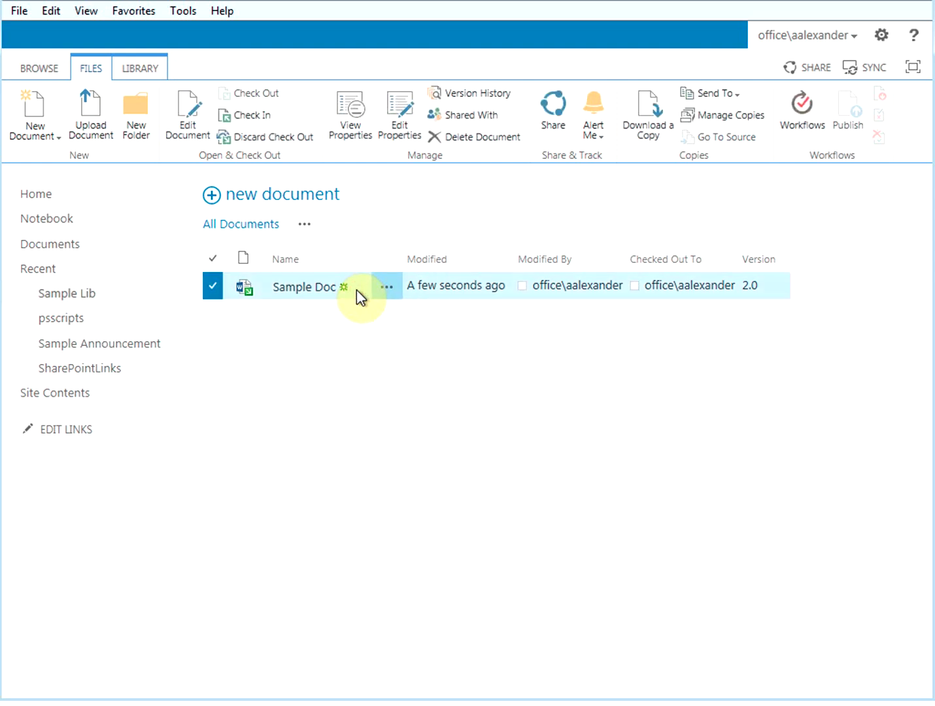
click(262, 117)
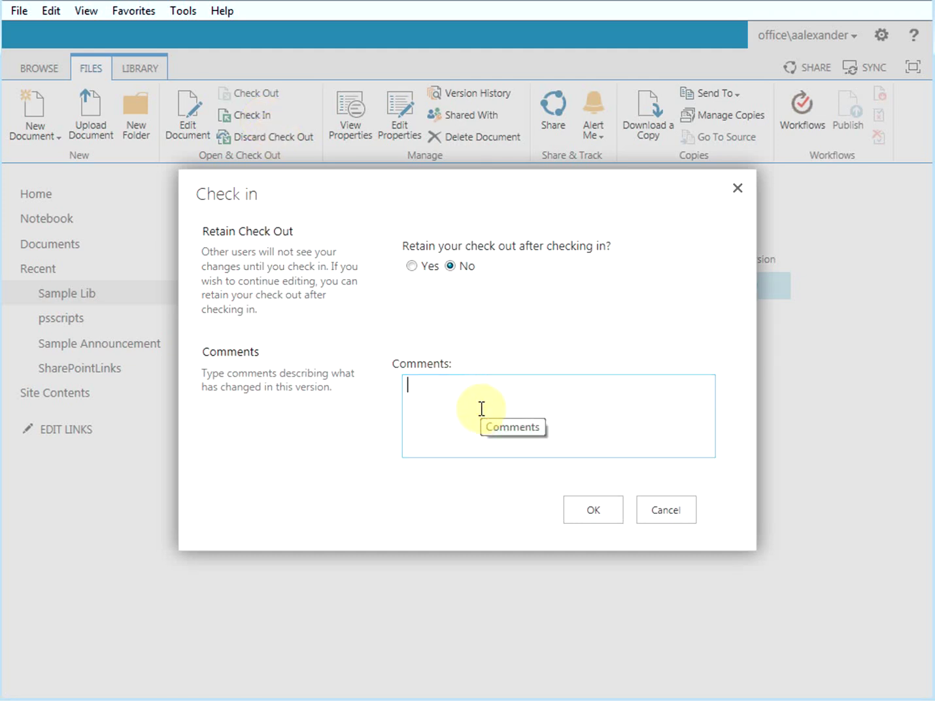
text(Re)
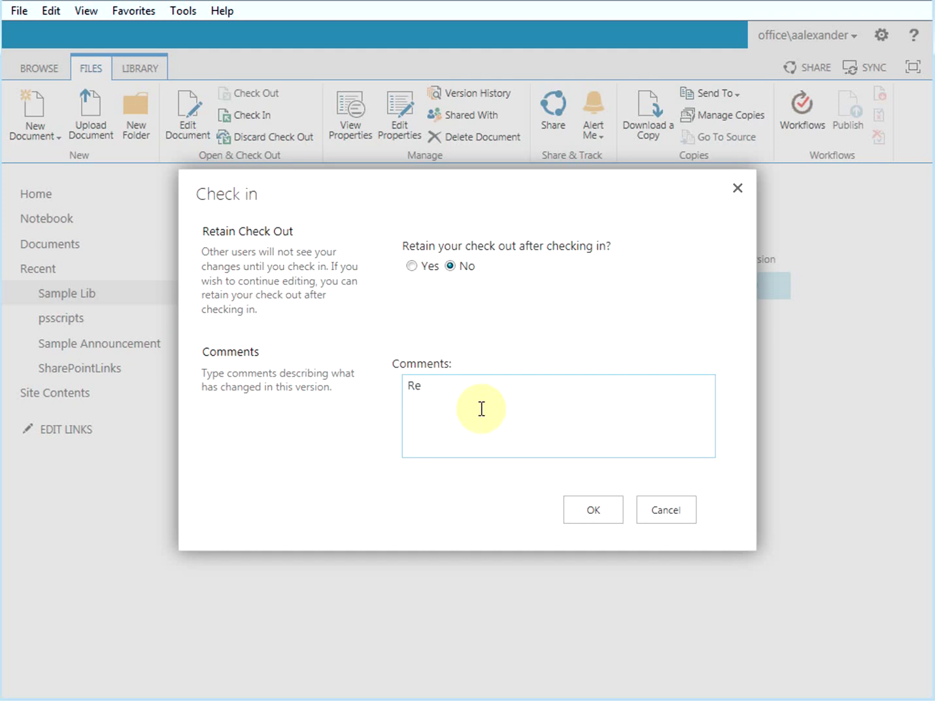
text(m)
key(BackSpace)
text(moved logos)
click(608, 505)
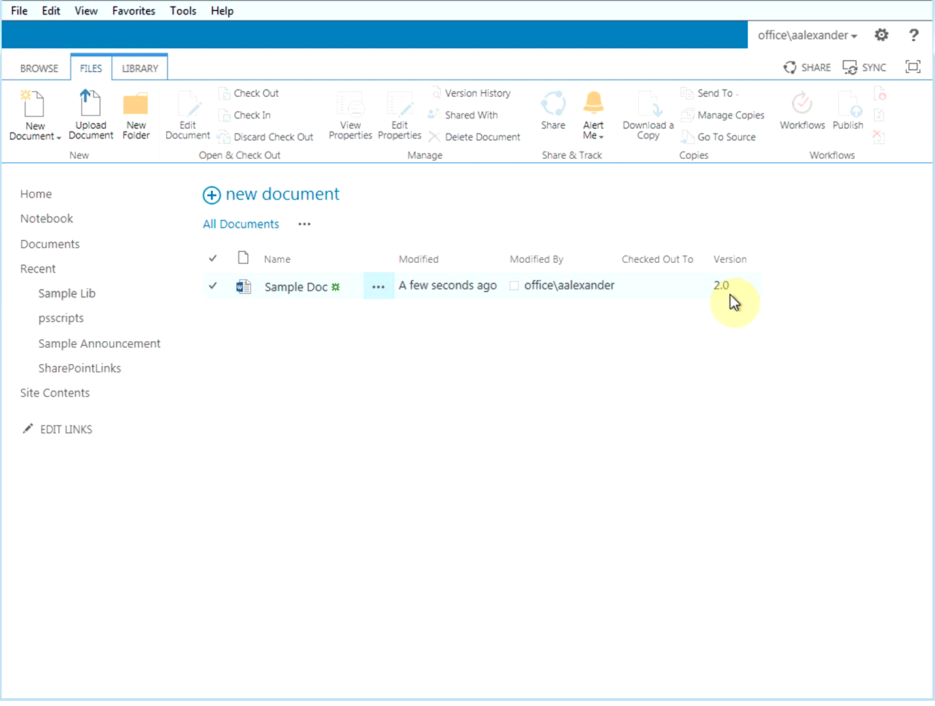
click(361, 282)
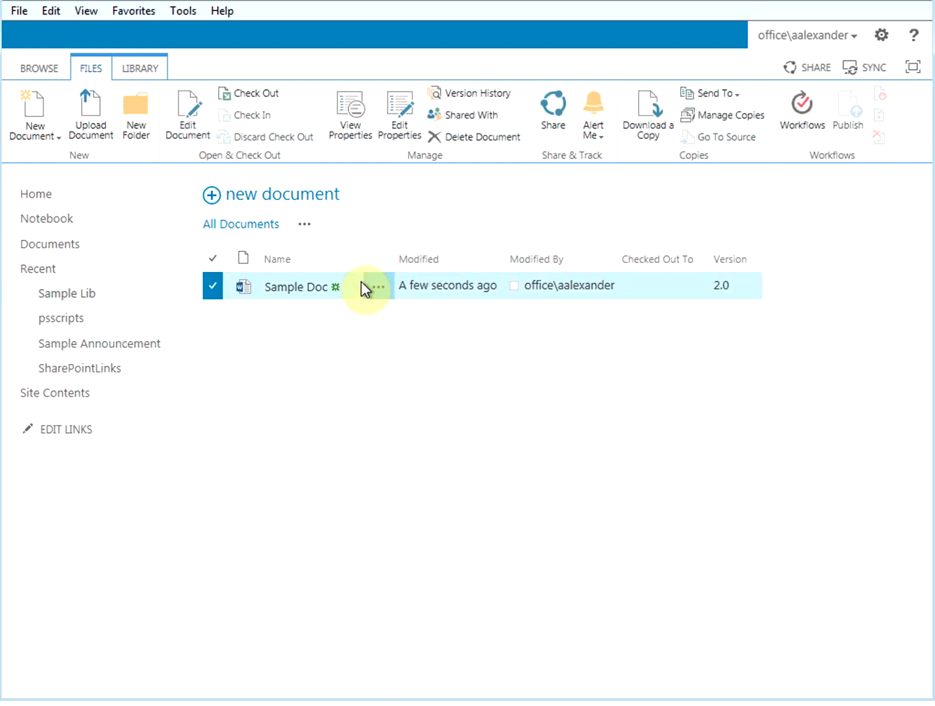
Step: Restore version 1.0 from Sample Doc's Version History, making it version 3.0
click(488, 91)
mouse_move(281, 390)
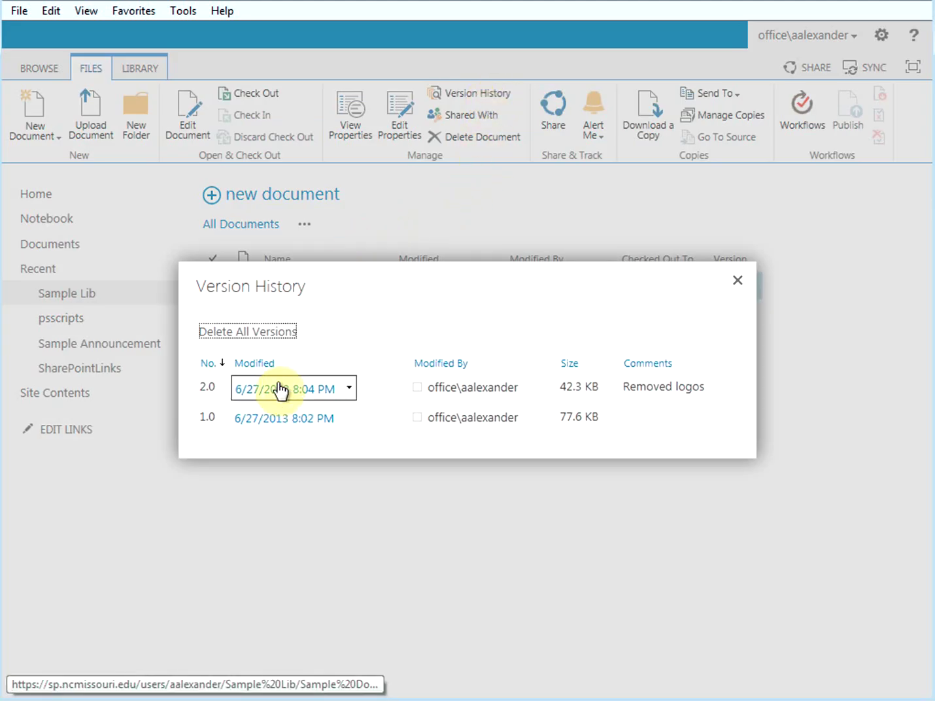
mouse_move(263, 425)
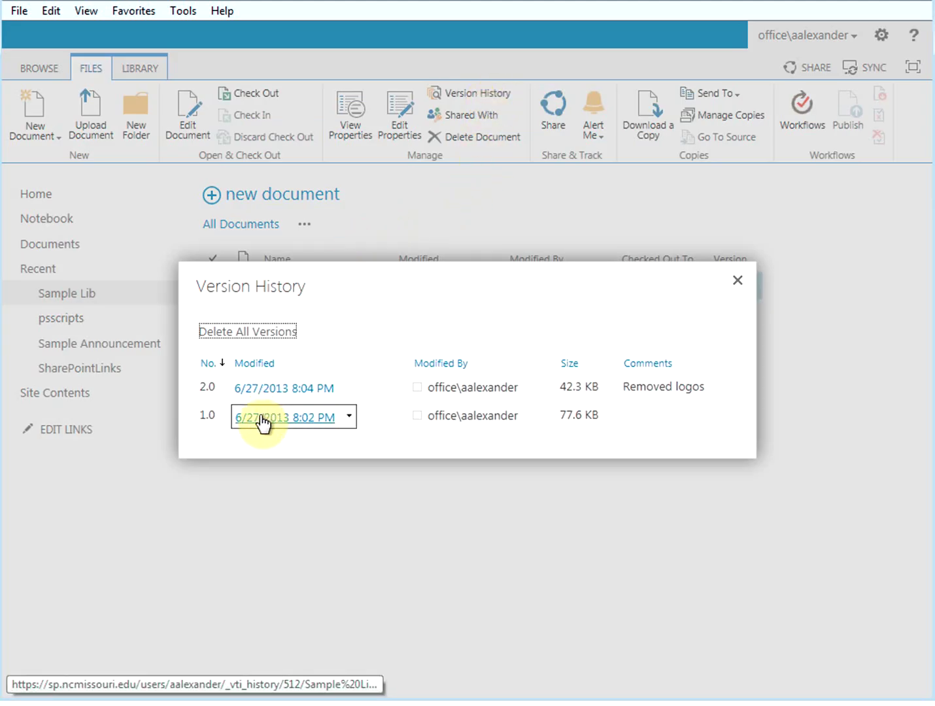
click(349, 419)
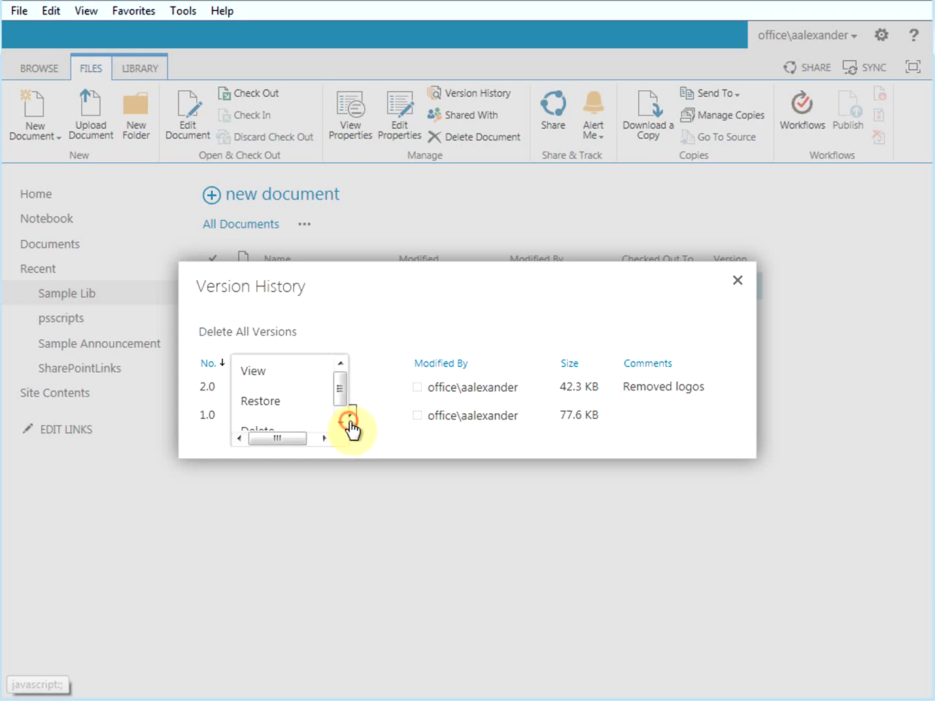
drag(340, 400, 340, 403)
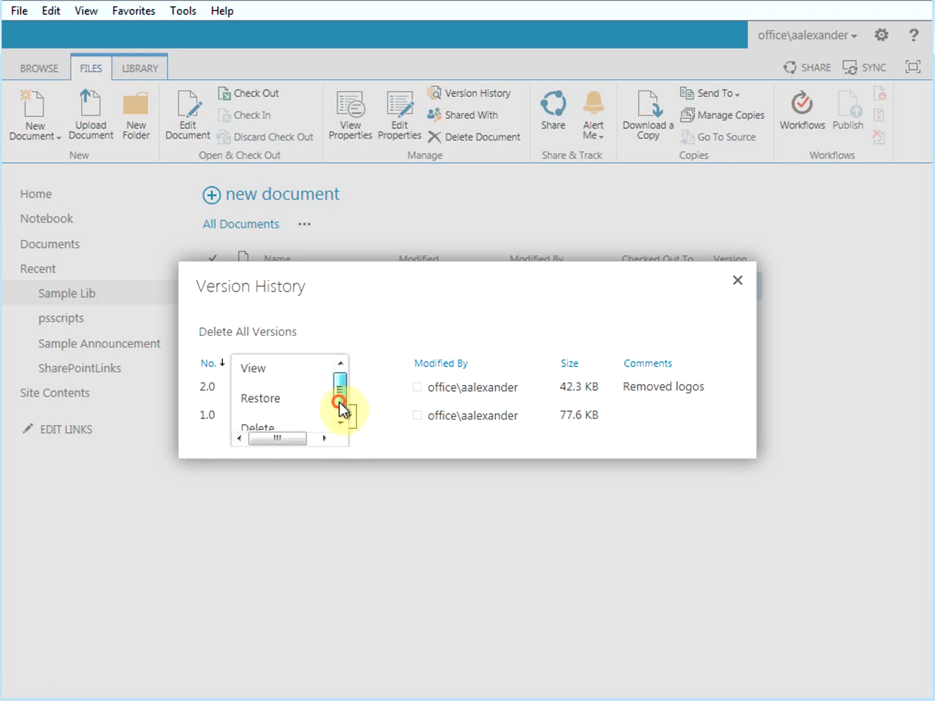
click(272, 412)
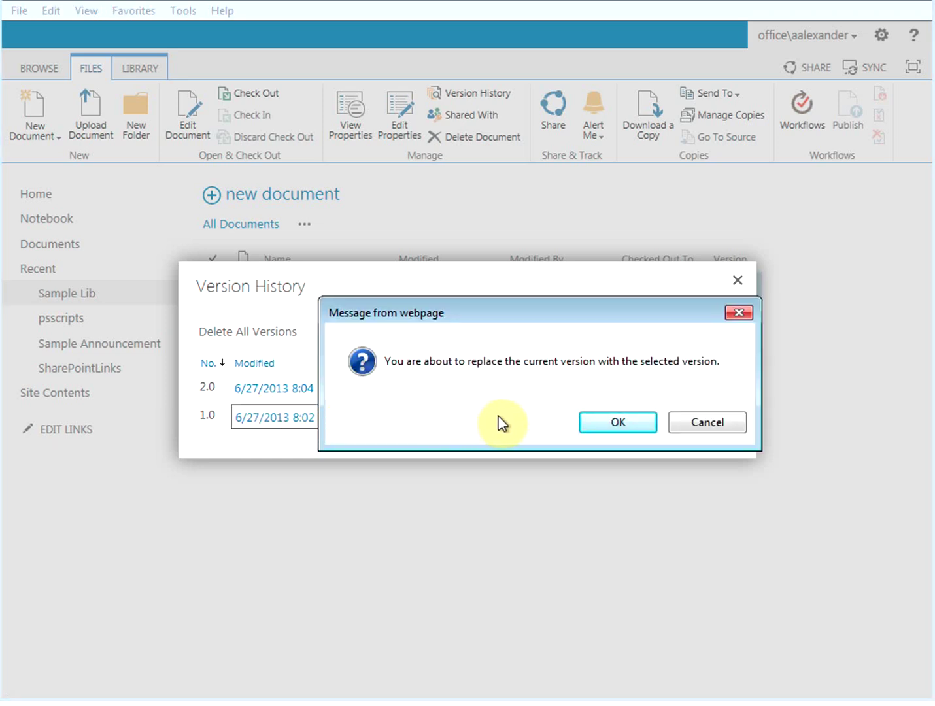
click(598, 421)
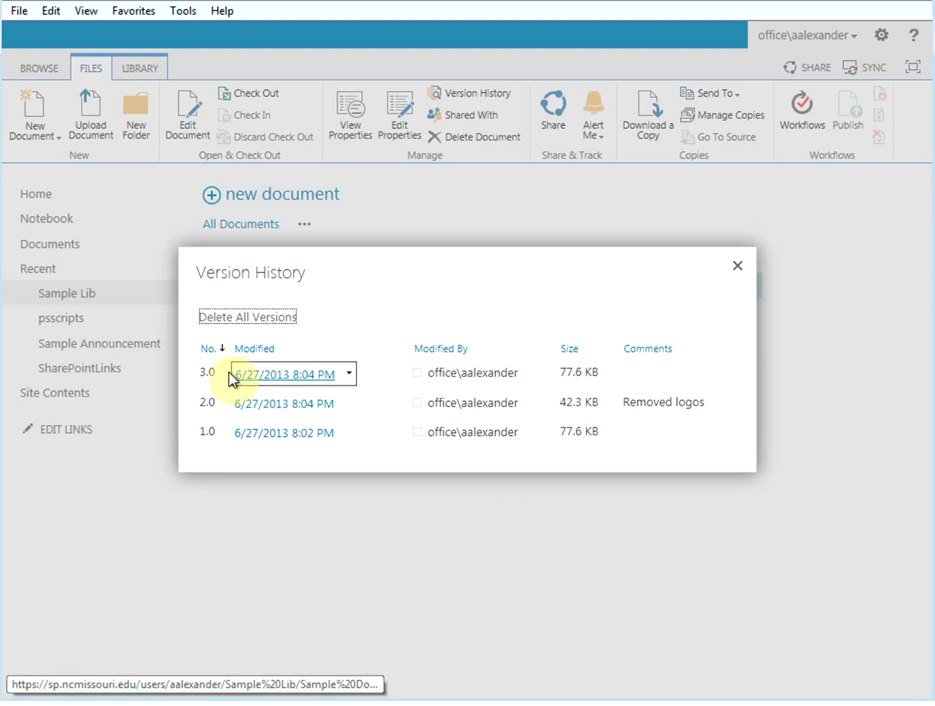
mouse_move(246, 382)
Step: View the restored Sample Doc in Word Web App with both SharePoint logos, then close it
click(737, 266)
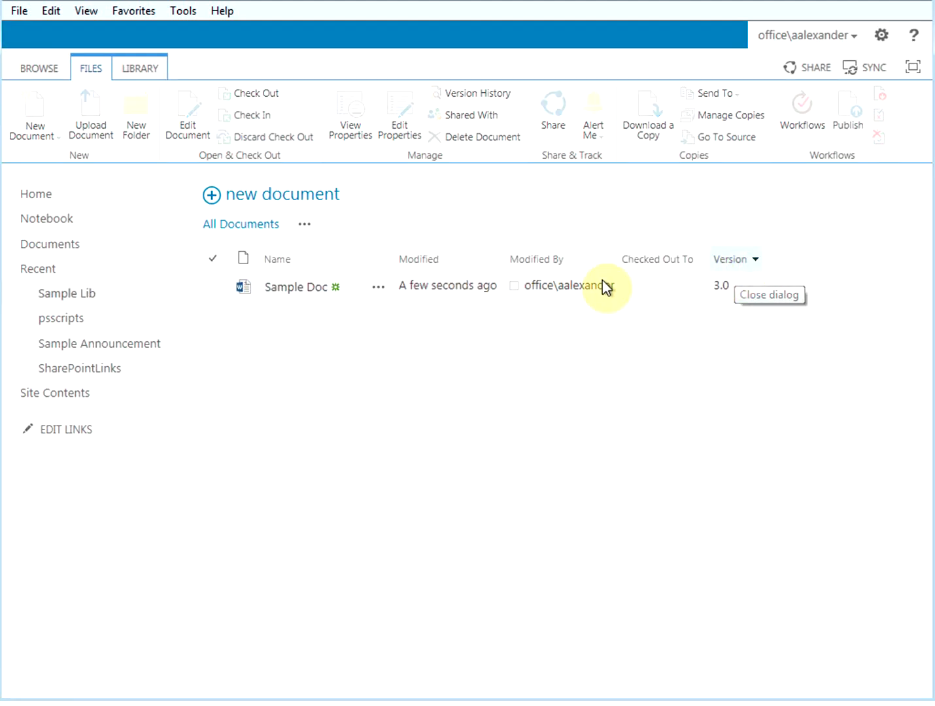
click(297, 292)
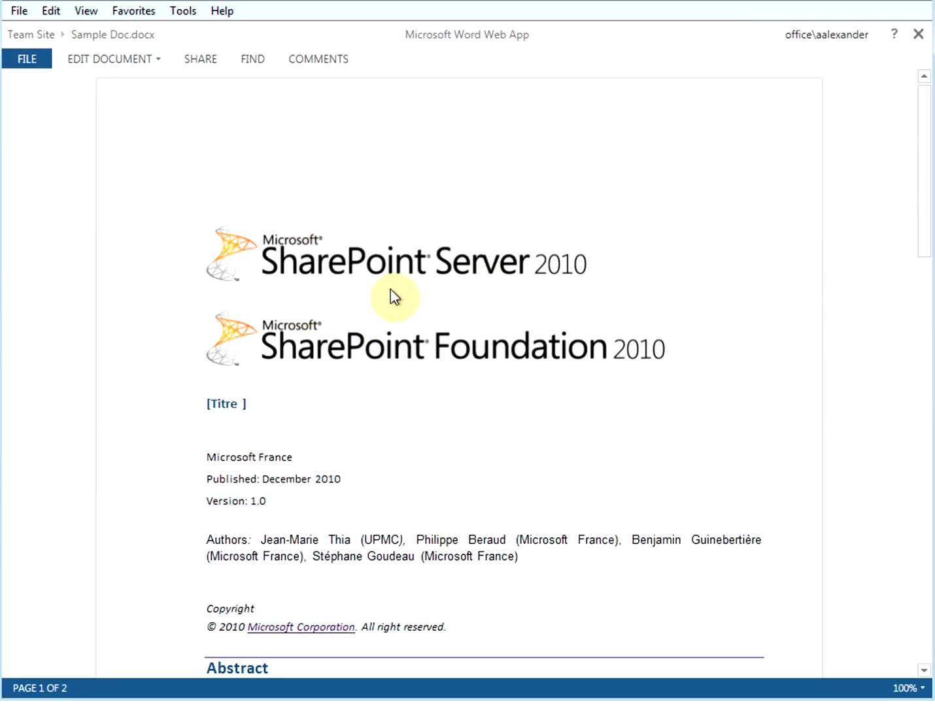
click(918, 36)
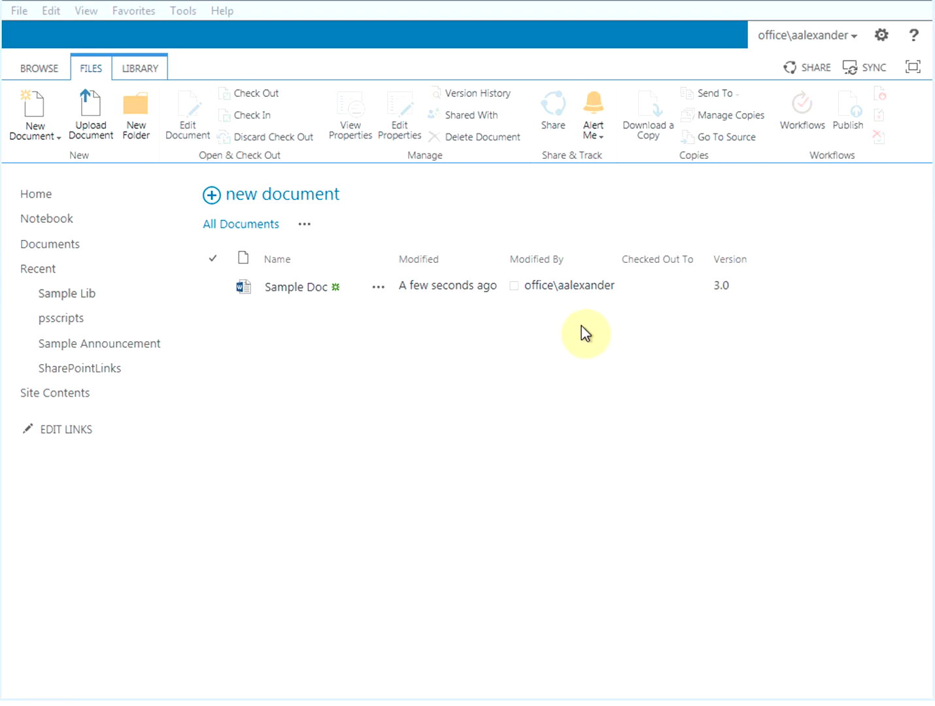
Step: Delete Sample Doc from Sample Lib and confirm sending it to the Recycle Bin
click(215, 289)
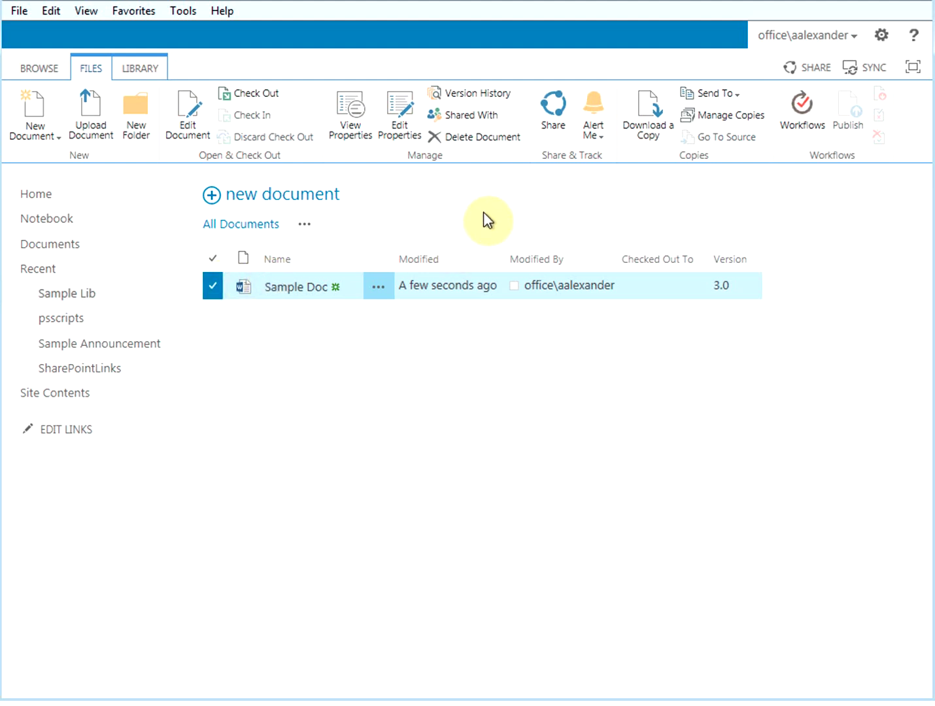
click(481, 139)
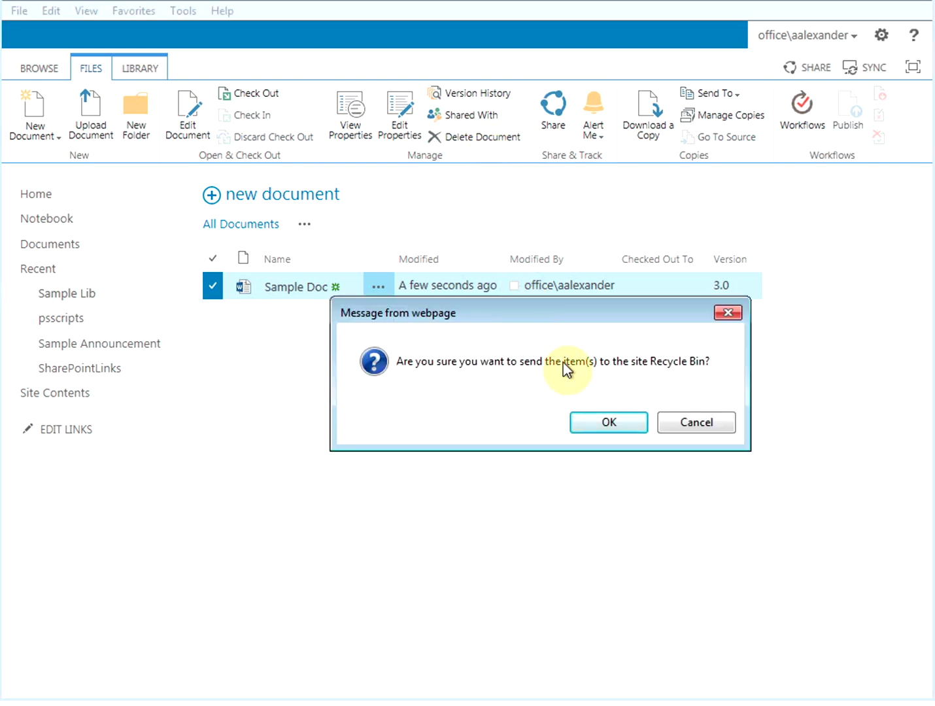
click(603, 421)
click(602, 421)
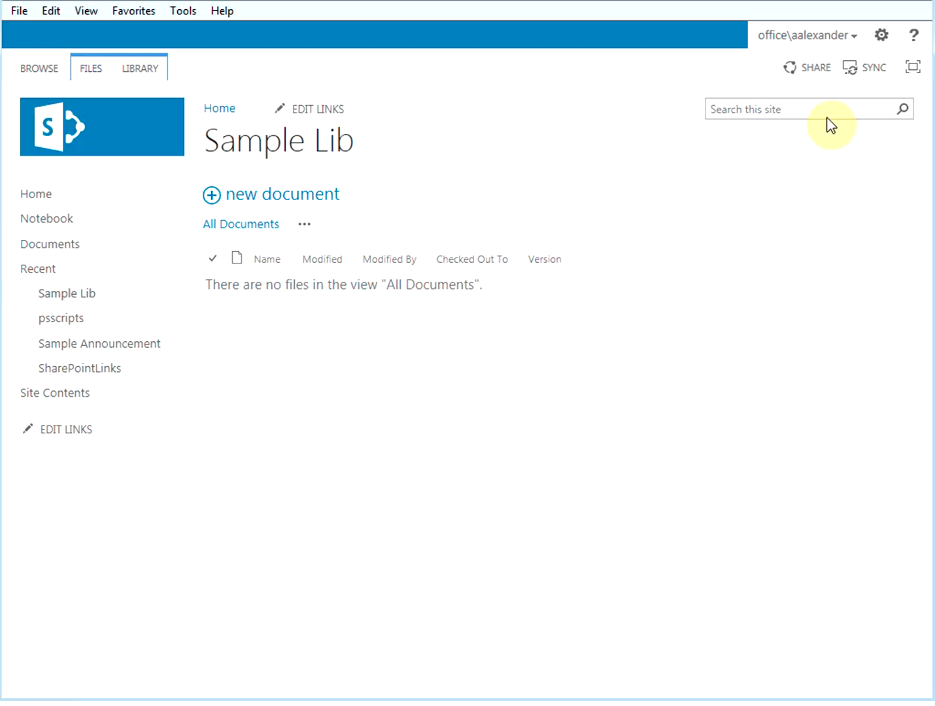
Step: Open the site Recycle Bin from Site settings
click(881, 44)
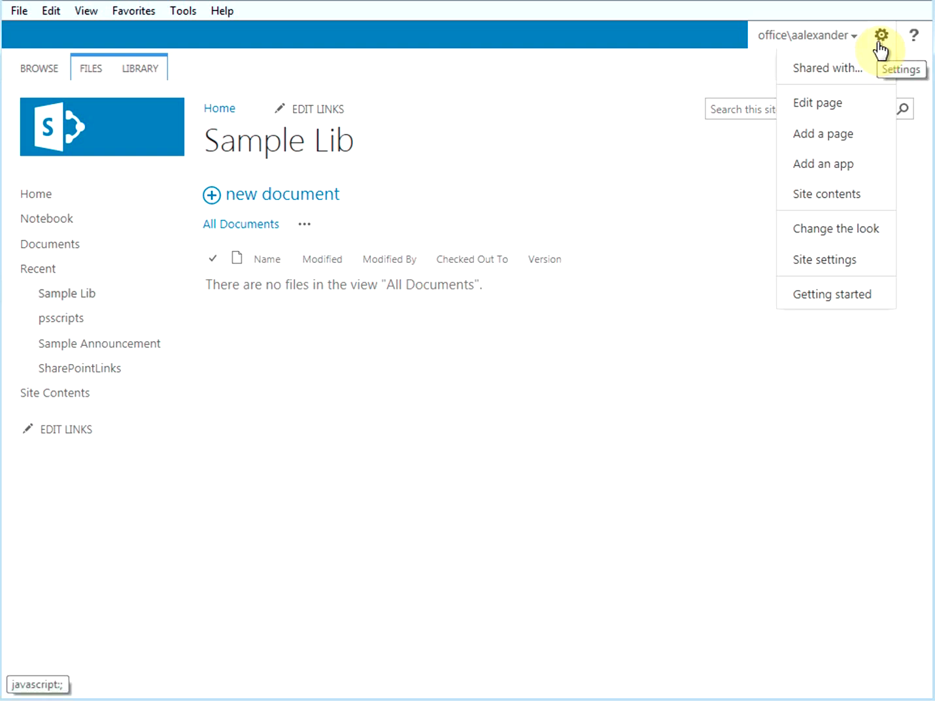
click(819, 259)
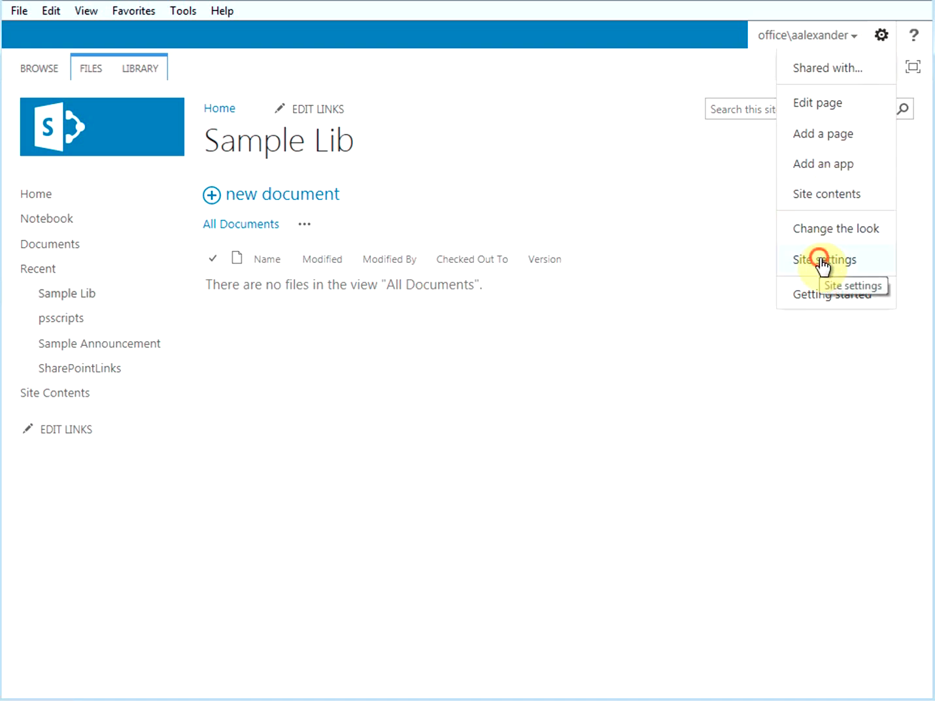
scroll(818, 257, down, 1)
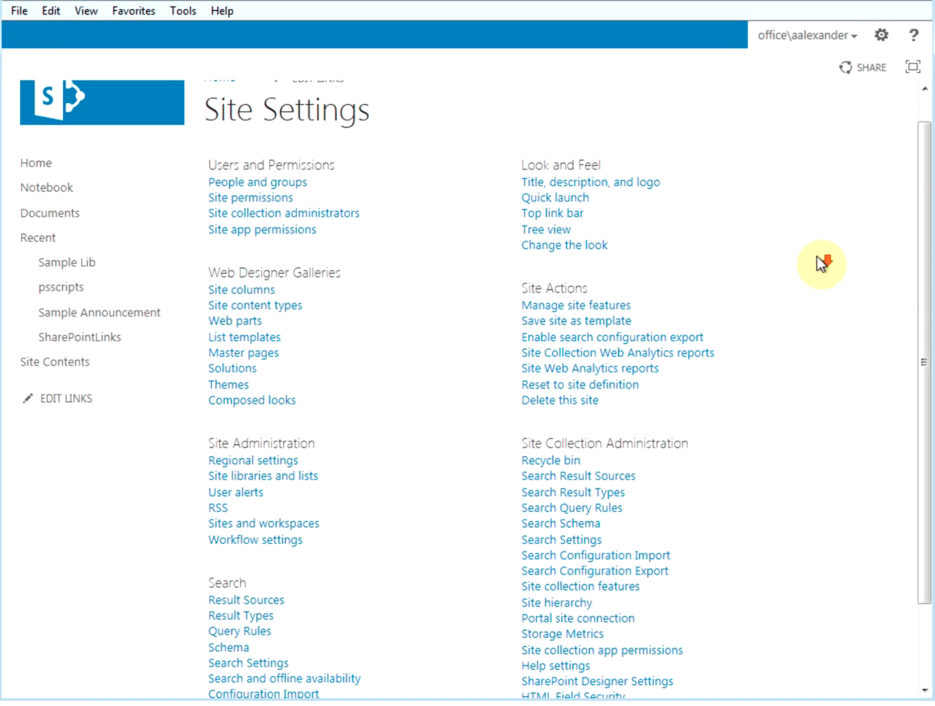
scroll(820, 261, down, 3)
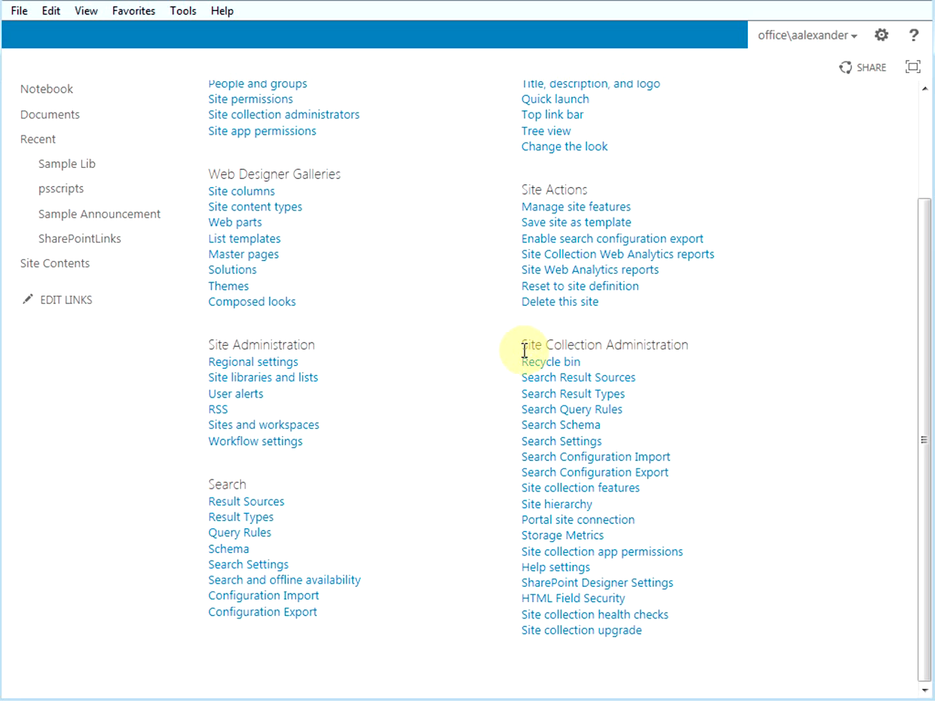
click(557, 365)
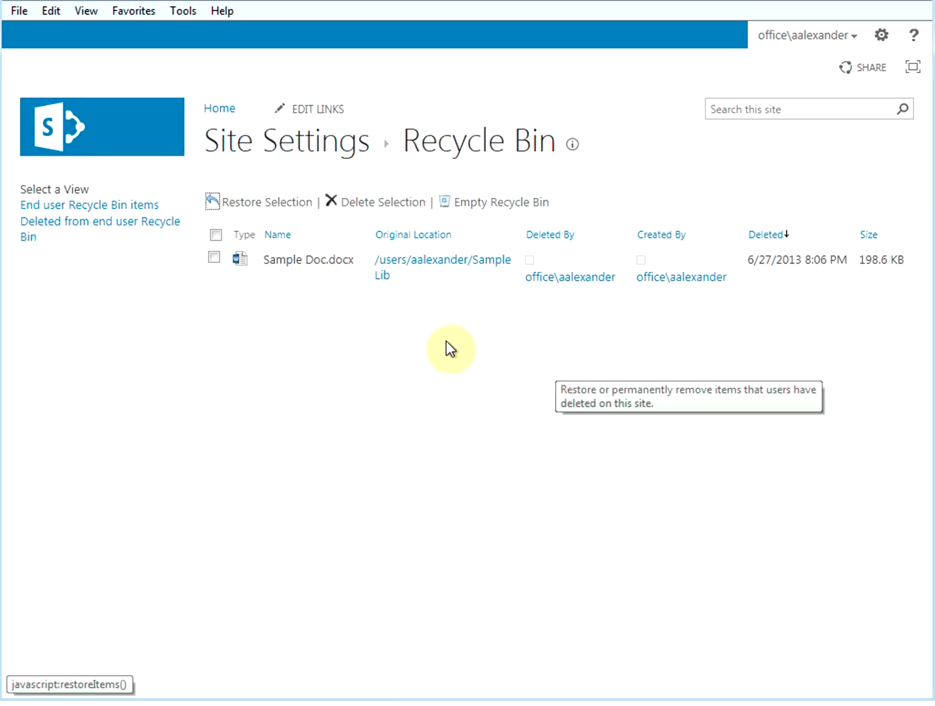
Step: Restore Sample Doc.docx from the Recycle Bin and go back to the site home page
click(213, 257)
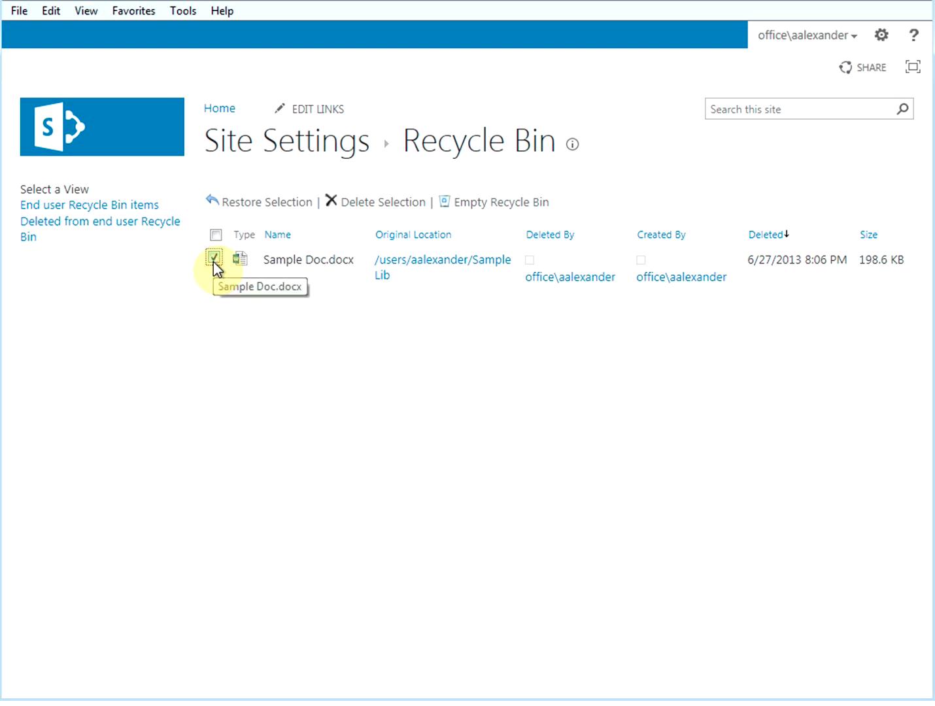
click(271, 207)
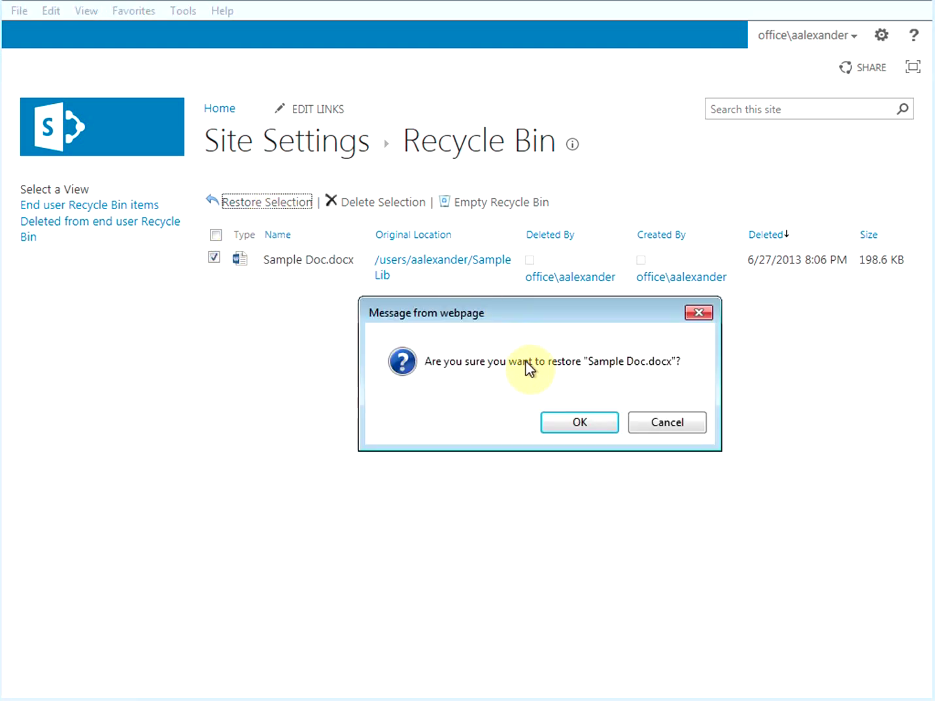
click(568, 422)
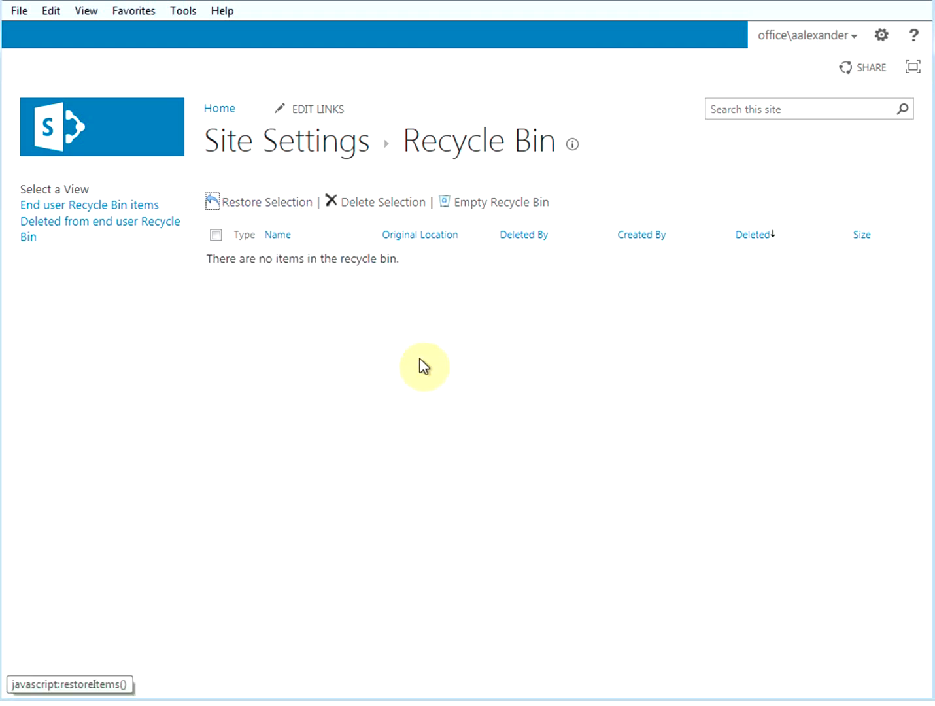
click(216, 111)
Step: Open Sample Lib from the Recent list in the Quick Launch
click(84, 302)
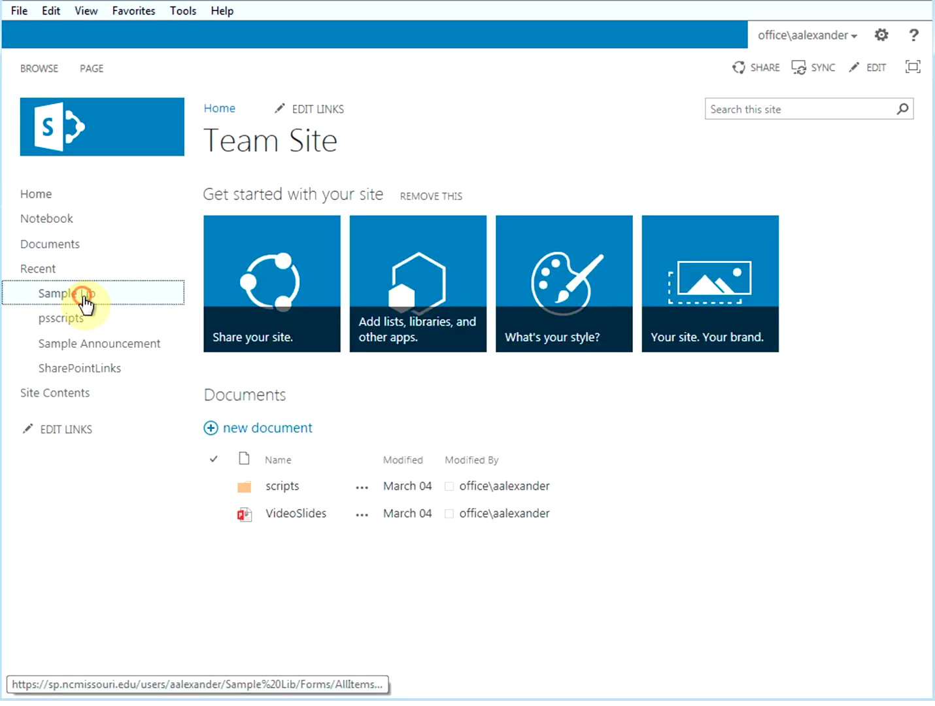